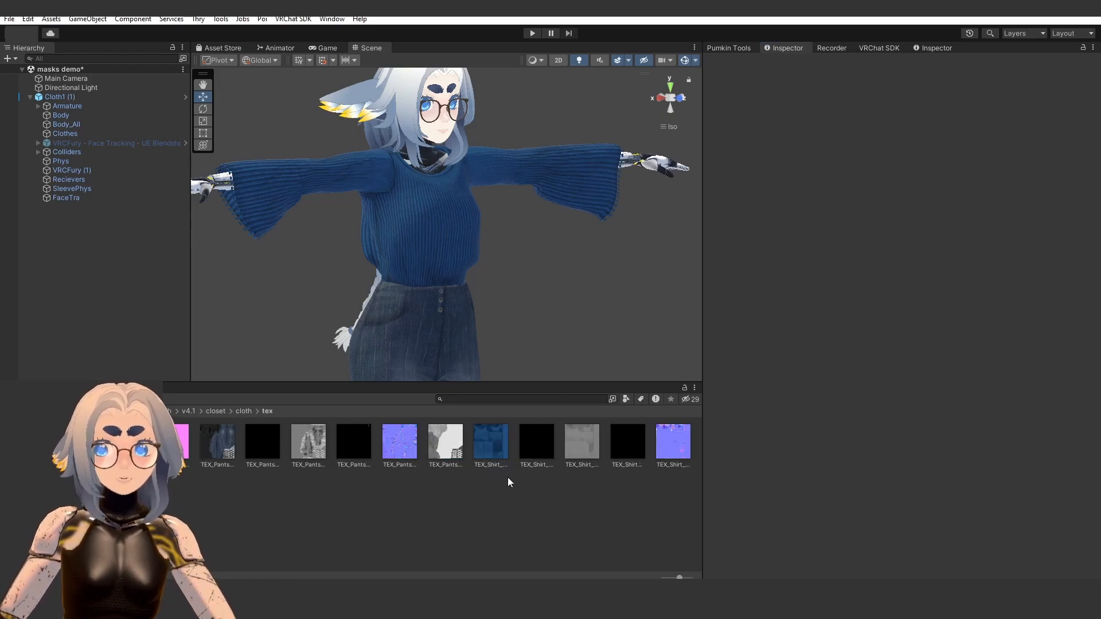
- Inspect TEX_Shirt_BaseColor in an enlarged texture preview, followed by the shirt's blue-purple normal map
left_click(483, 440)
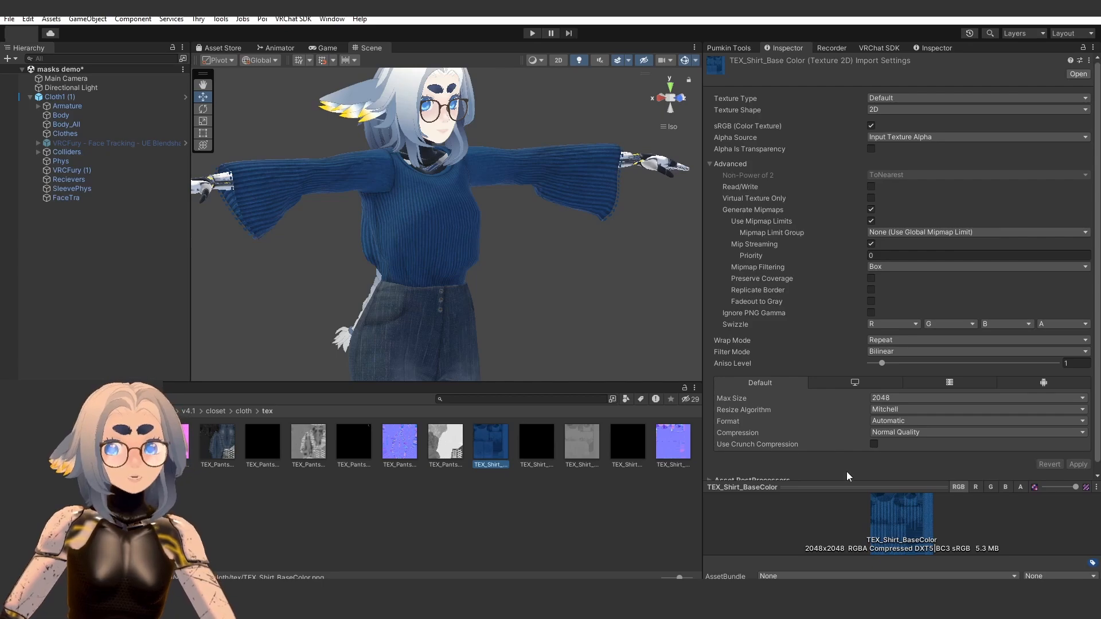
left_click_drag(858, 490, 858, 295)
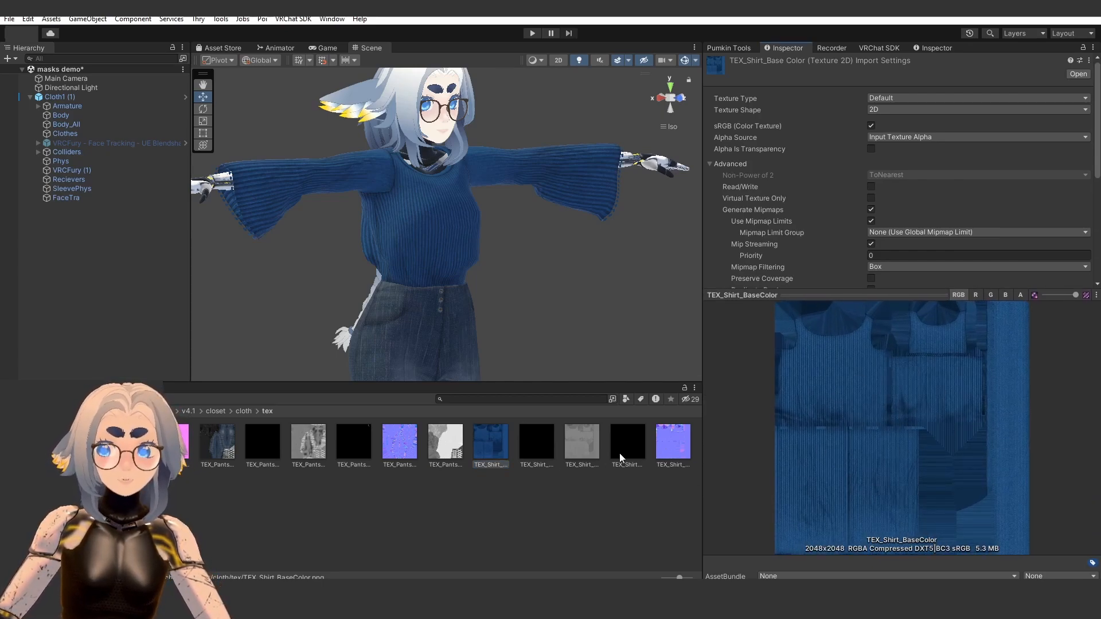
left_click(673, 444)
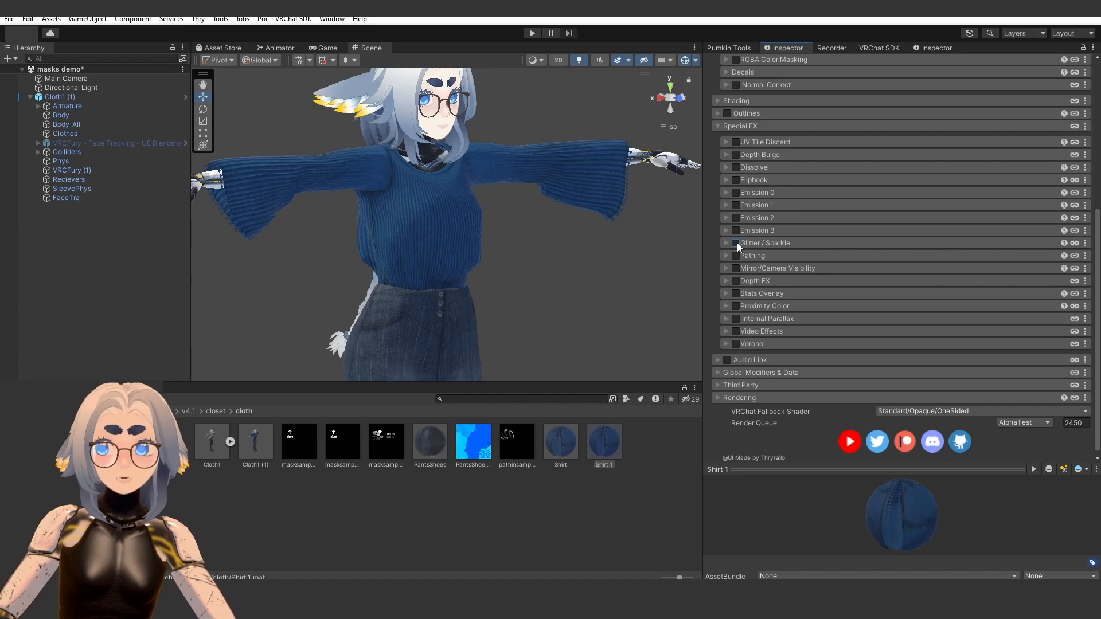
- Enable the Glitter / Sparkle effect on the Shirt 1 material and view it up close on the avatar's sweater
left_click(737, 243)
scroll(459, 228, "up", 2)
right_click_drag(511, 226, 476, 217)
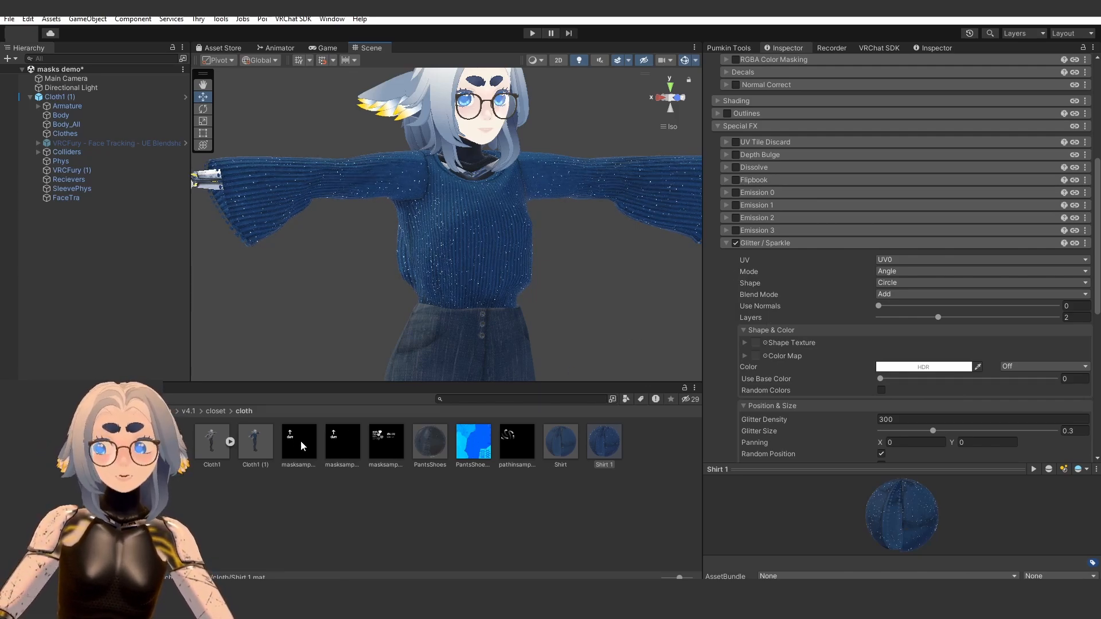
- Assign the first mask sample texture as the Glitter Mask and fix its sRGB setting so it is linear
scroll(824, 192, "down", 5)
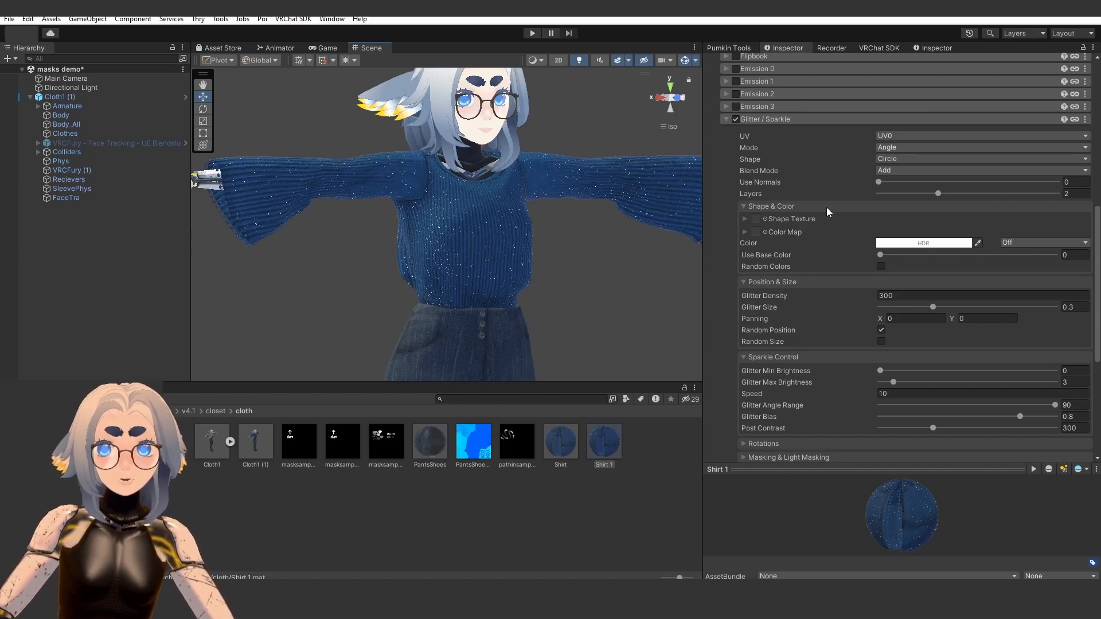
scroll(823, 209, "down", 5)
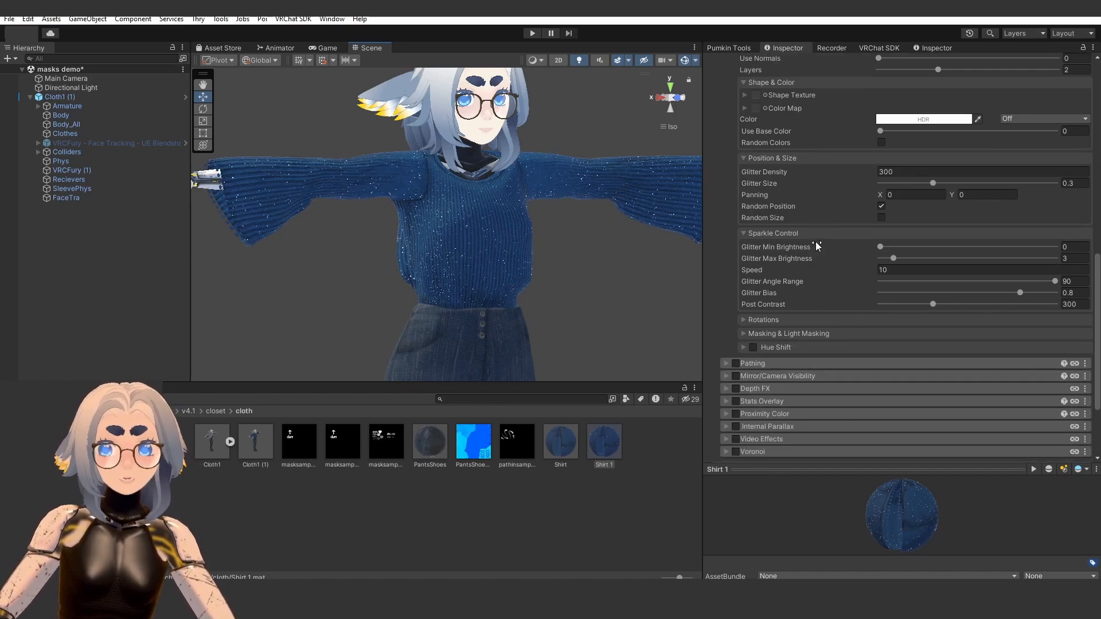
left_click(762, 334)
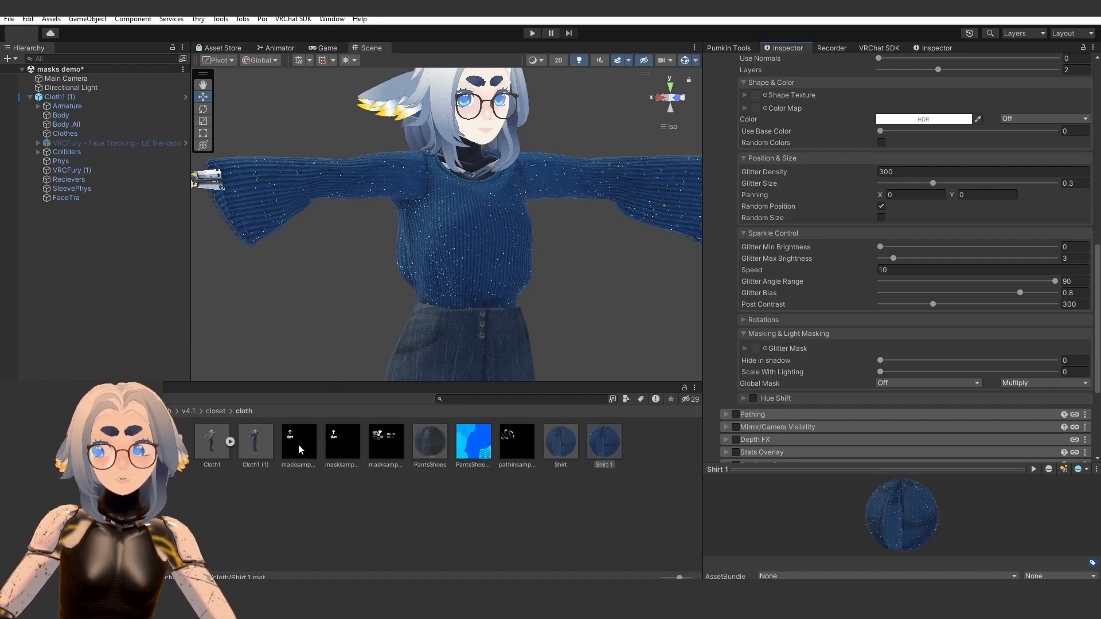
left_click_drag(295, 448, 754, 349)
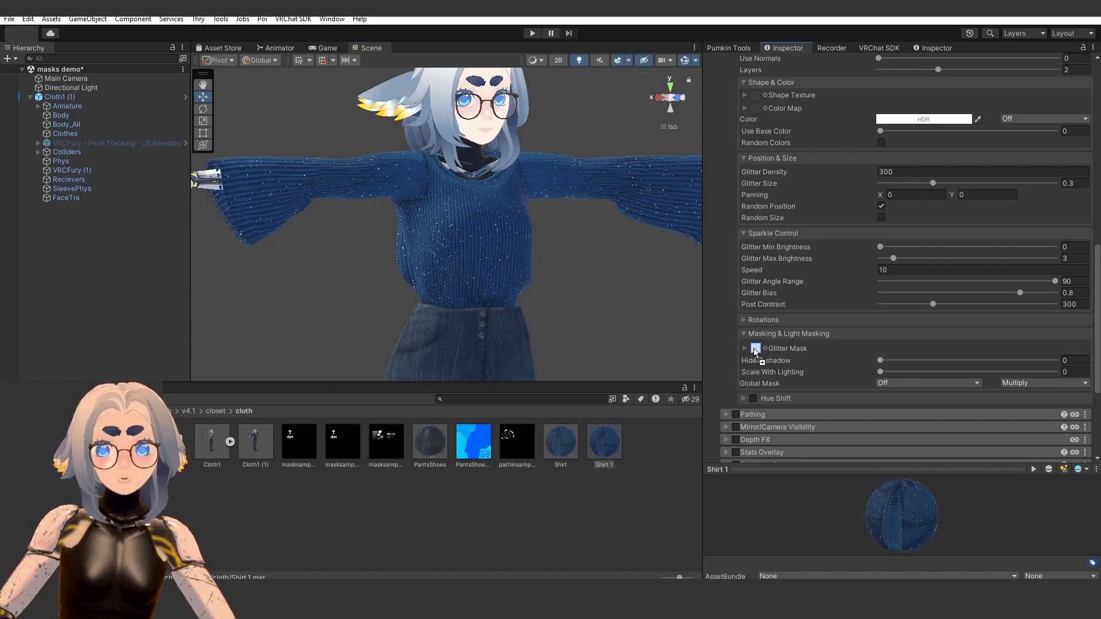
scroll(538, 283, "up", 5)
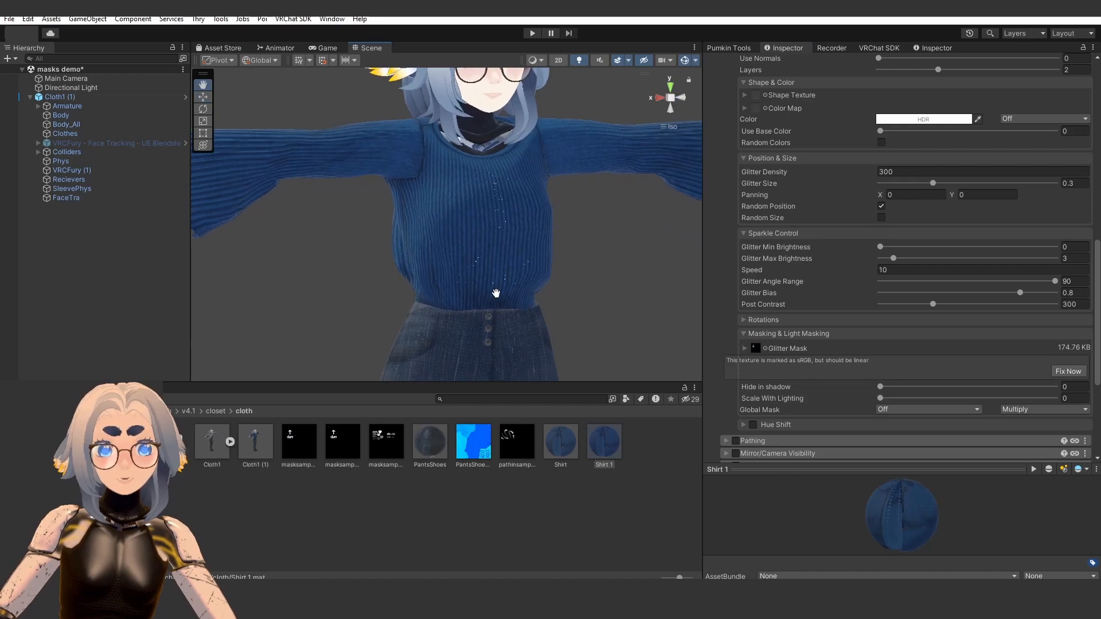
left_click(1069, 371)
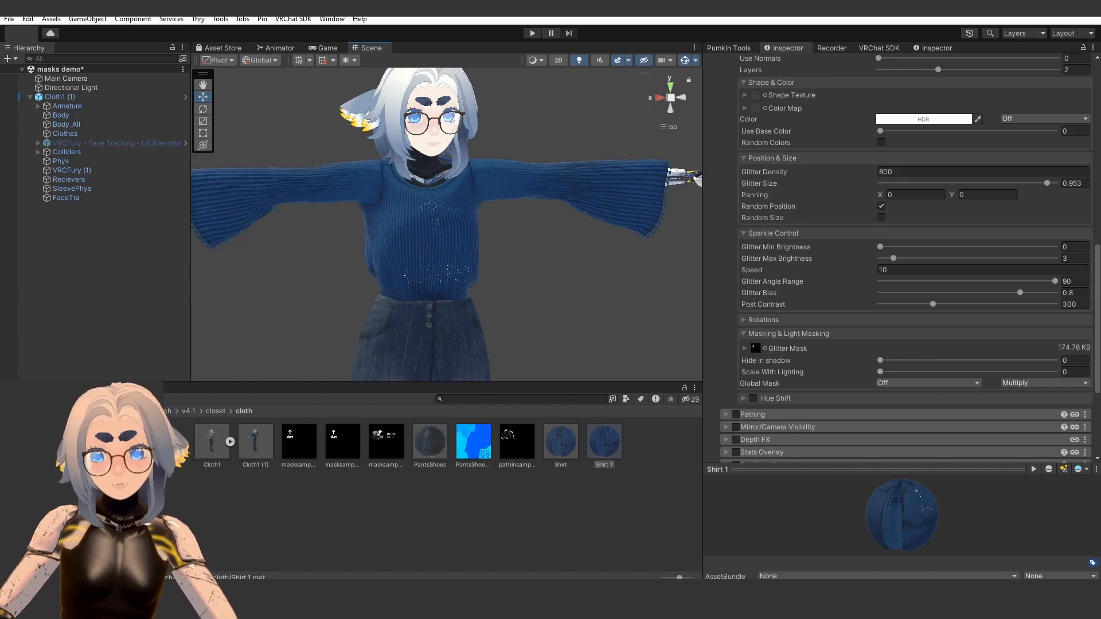
- Examine the masked glitter on the front of the sweater from several distances and angles
scroll(410, 251, "up", 3)
middle_click_drag(410, 251, 367, 206)
right_click_drag(366, 207, 367, 229)
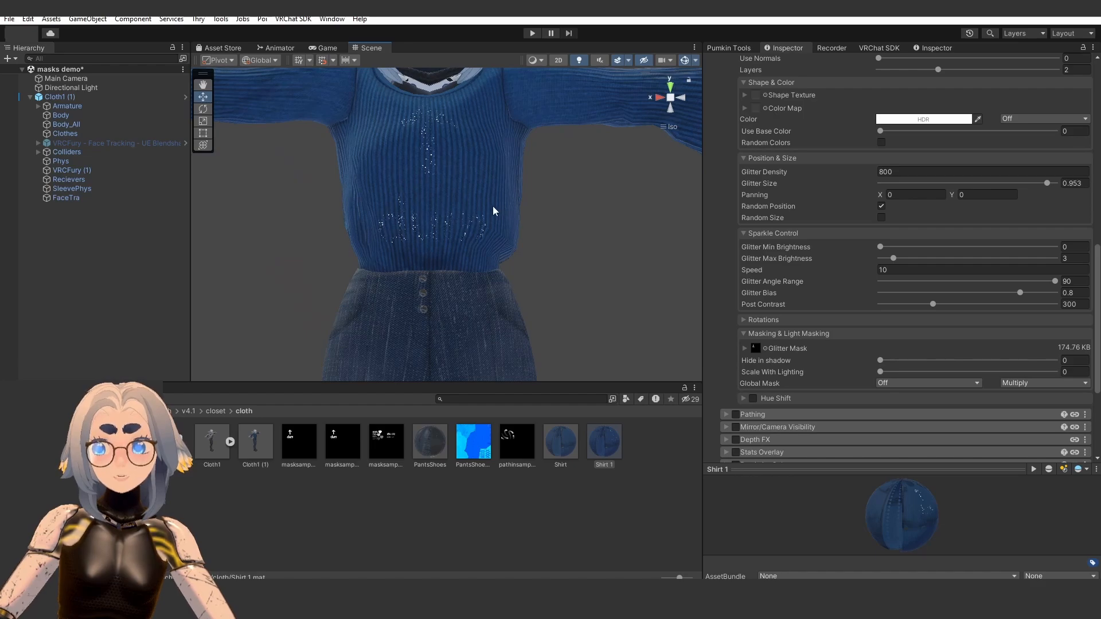
middle_click_drag(521, 268, 496, 214)
scroll(445, 132, "down", 4)
middle_click_drag(445, 132, 488, 235)
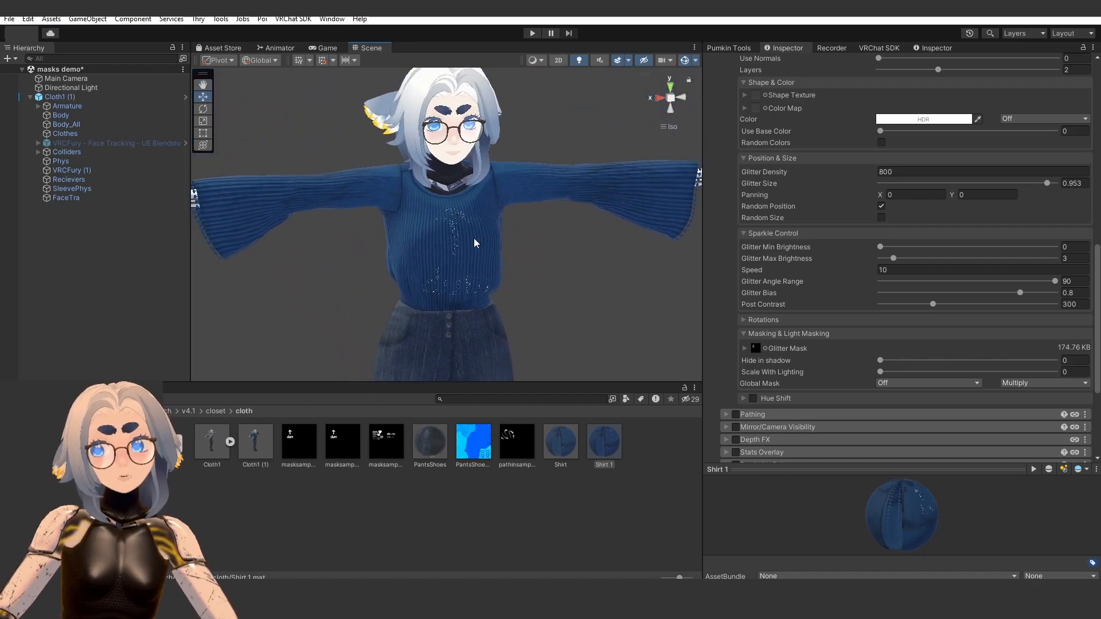
- Switch to Photoshop, hide Group 3 and the black Layer 3, and toggle TEX_Shirt_BaseColor off and back on
mouse_move(629, 608)
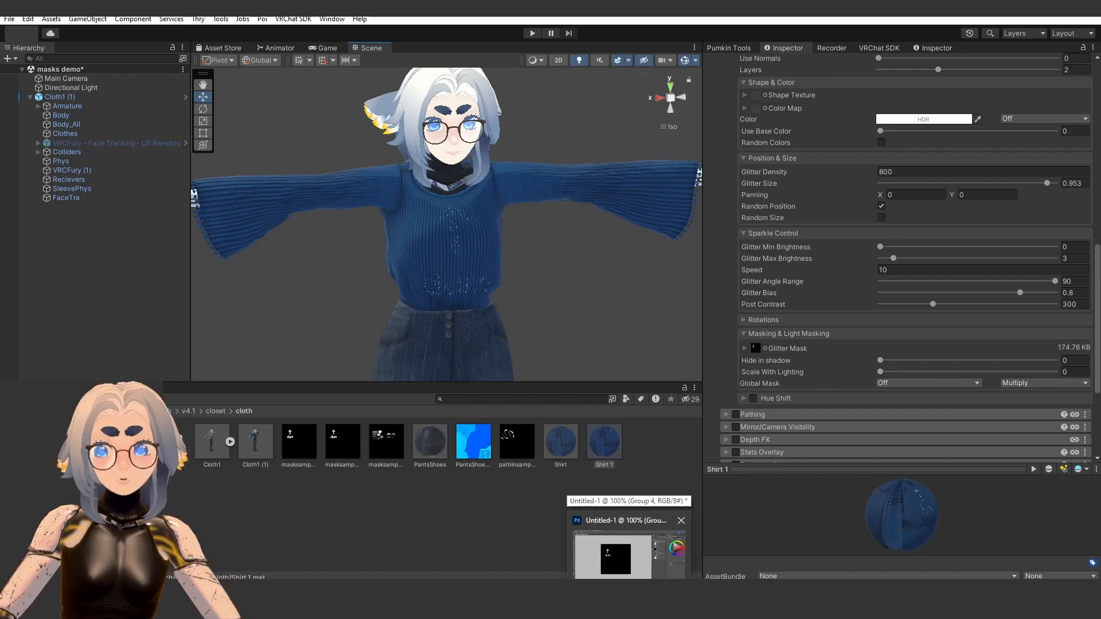
left_click(629, 554)
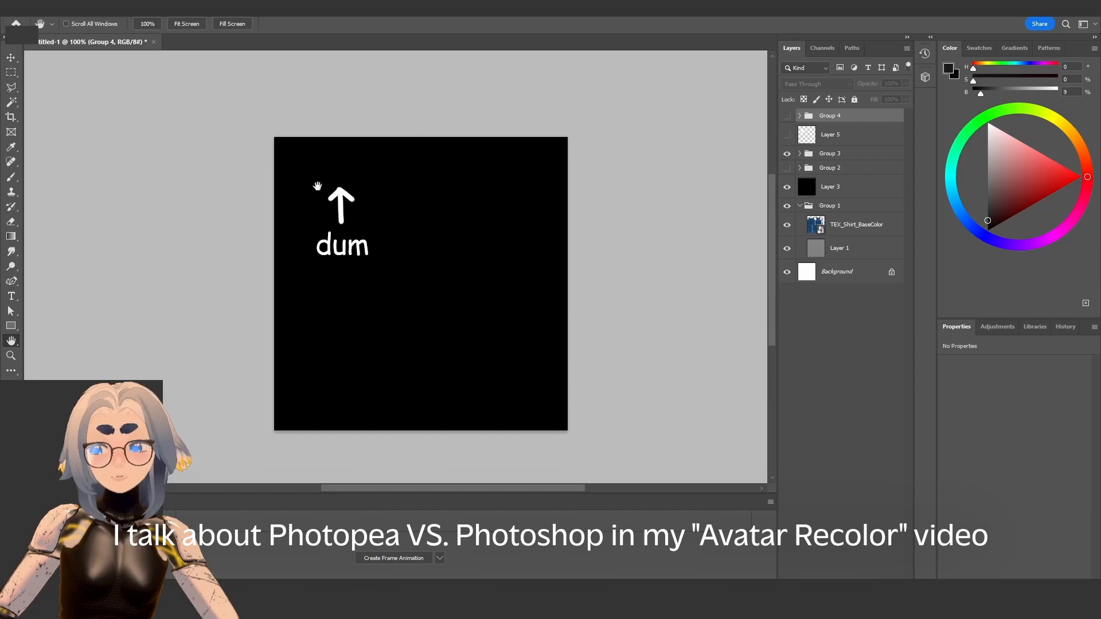
left_click_drag(787, 153, 786, 187)
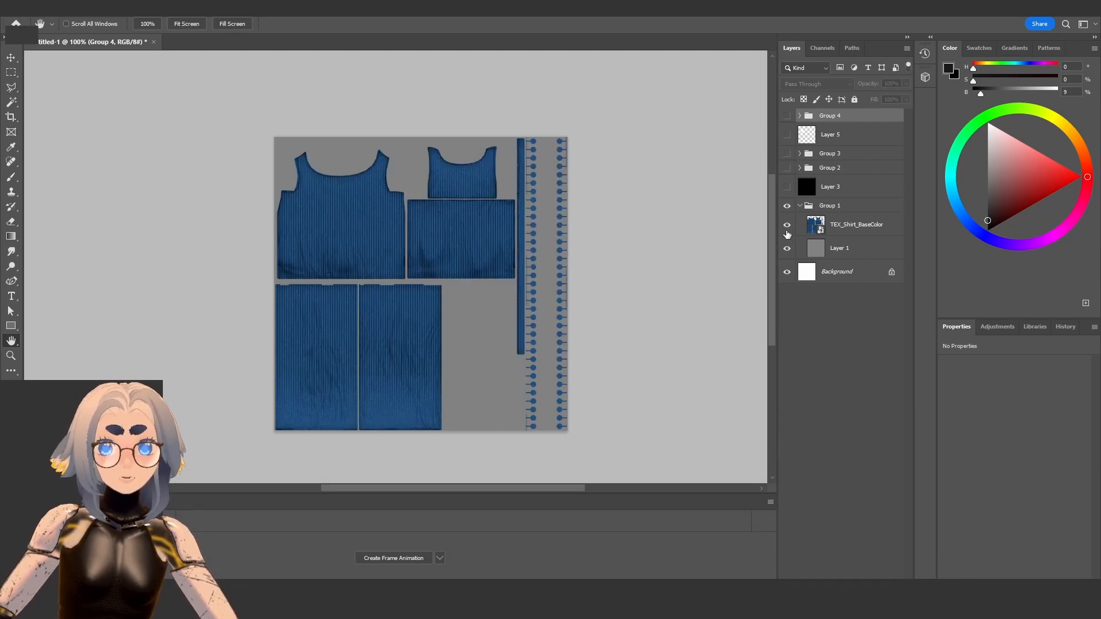
left_click(787, 227)
left_click(787, 226)
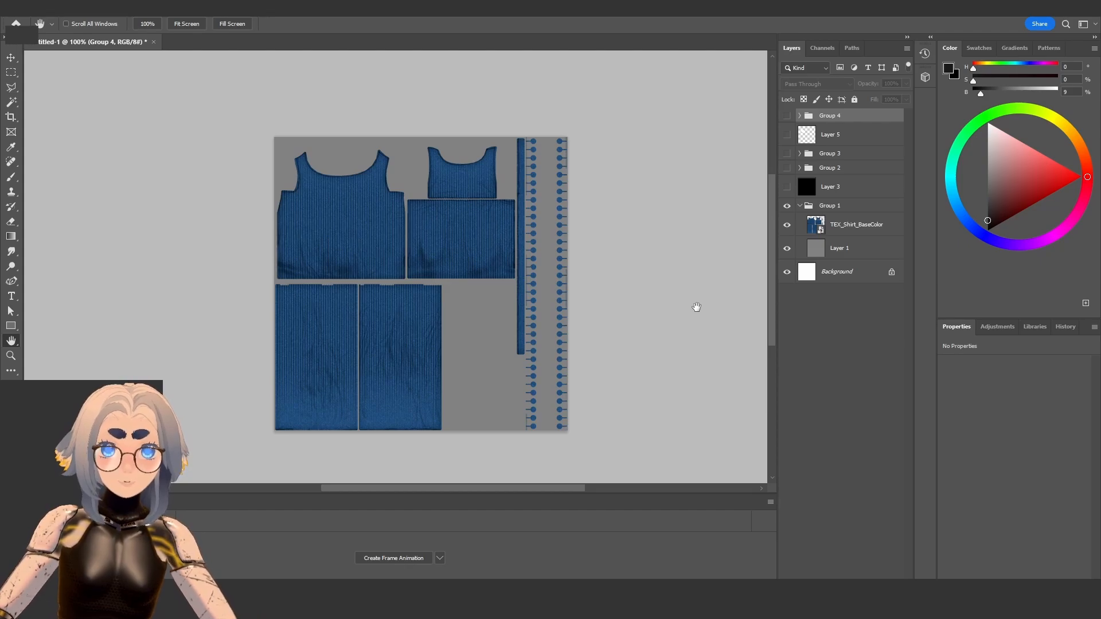
- Add a horizontal black-to-white gradient fill across the canvas, then hide the gradient layer
key("g")
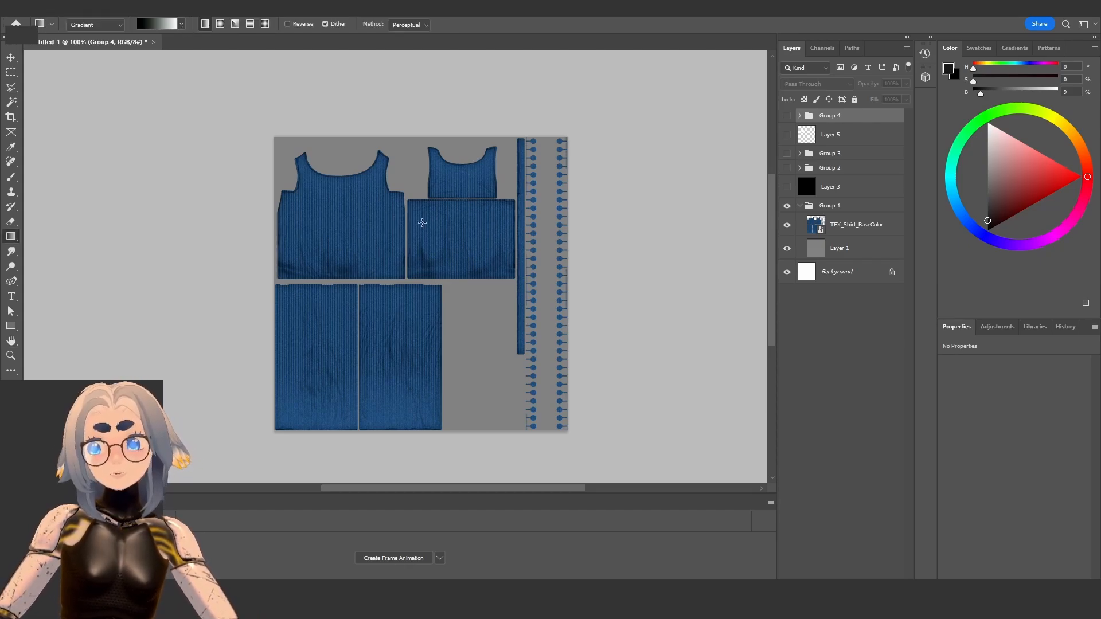
left_click_drag(357, 299, 541, 299)
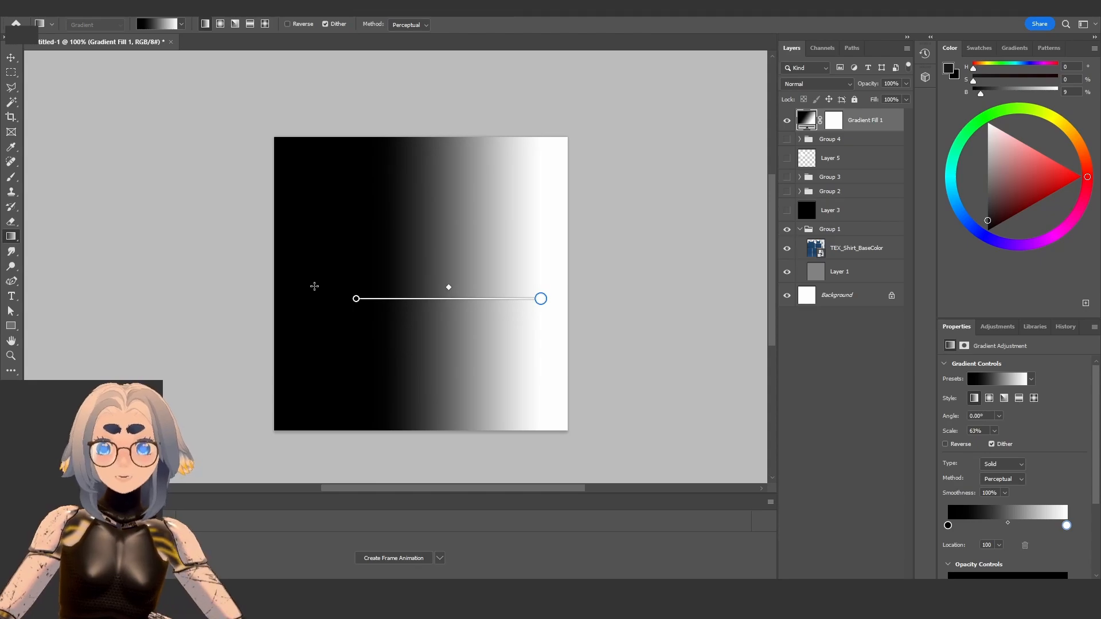
left_click(787, 120)
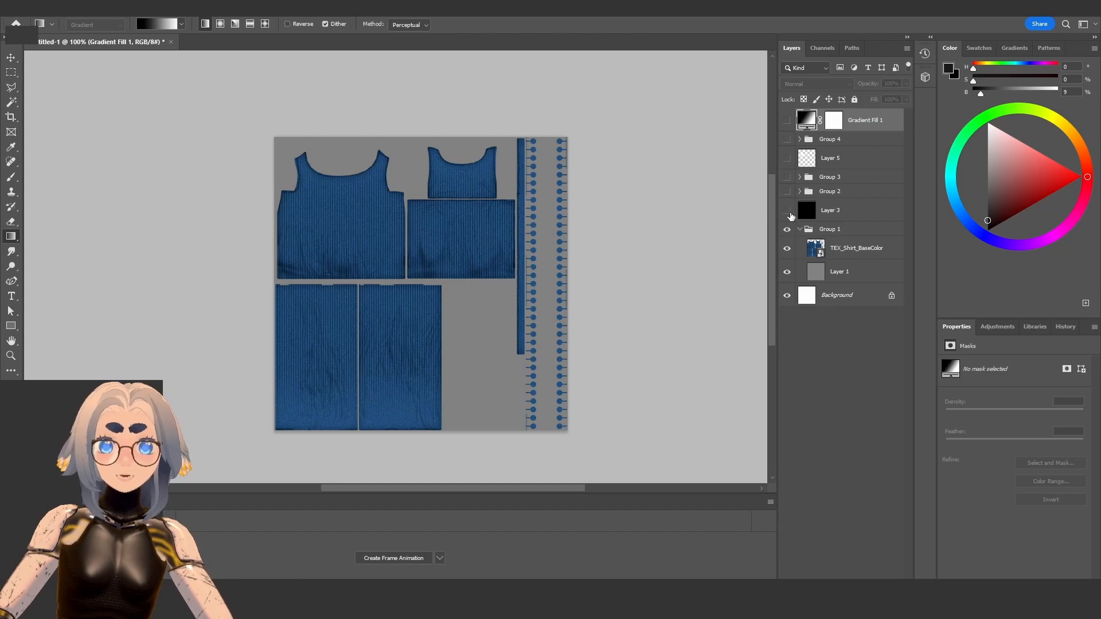
- Show the black Layer 3 and the white arrow text in Group 3, then switch back to Unity
left_click(788, 211)
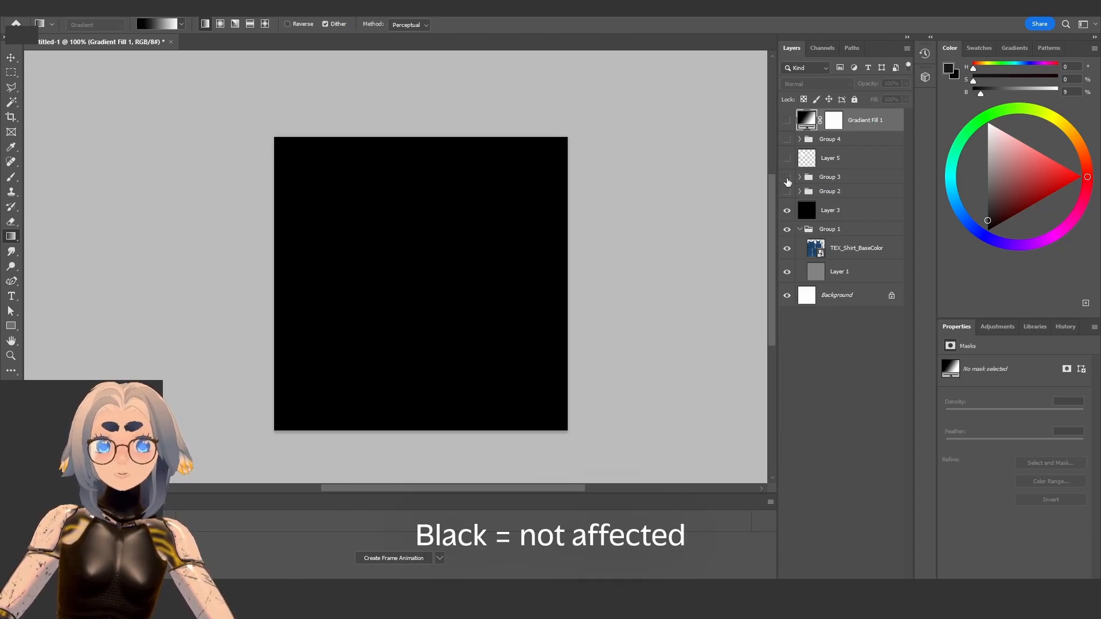
left_click(787, 178)
mouse_move(798, 608)
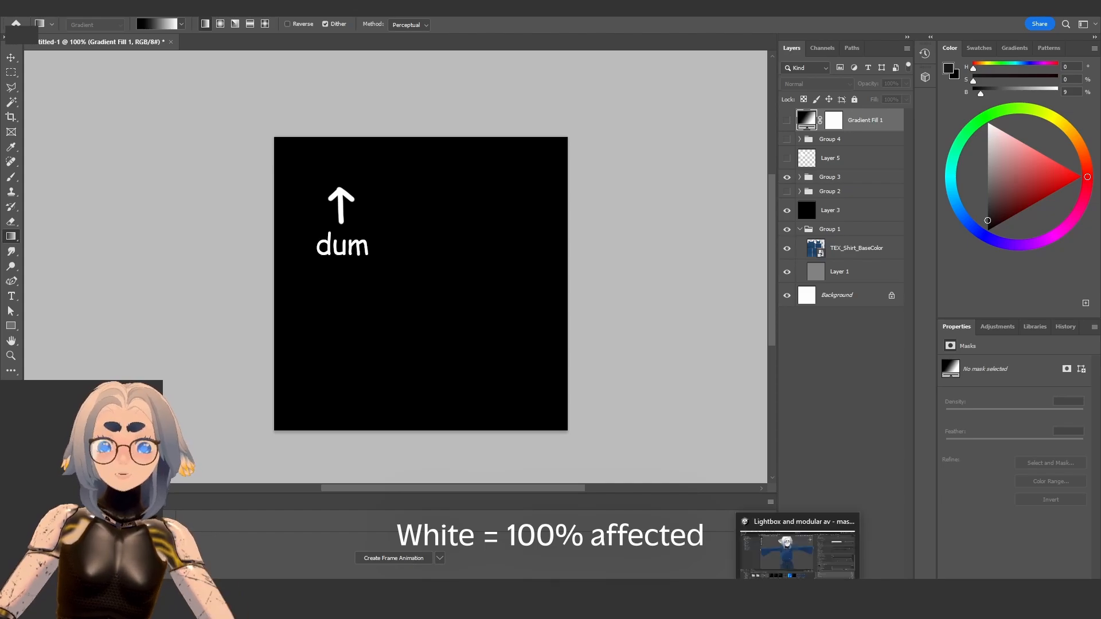
left_click(798, 548)
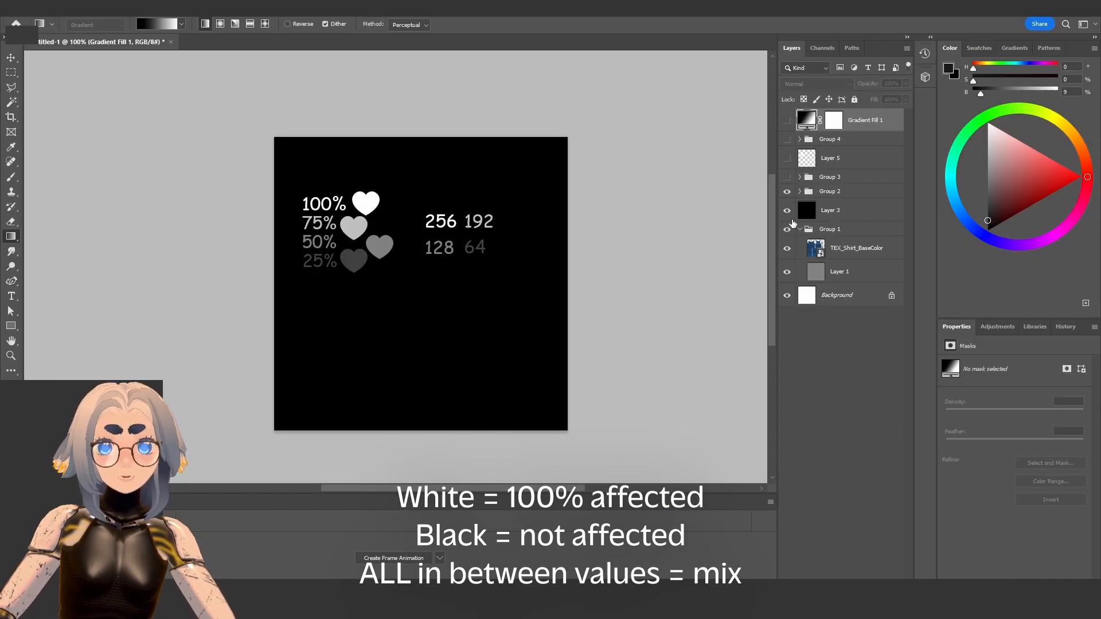
- Hide Layer 3 to compare the greyscale hearts in Group 2 with the shirt texture, then show it again
left_click(787, 213)
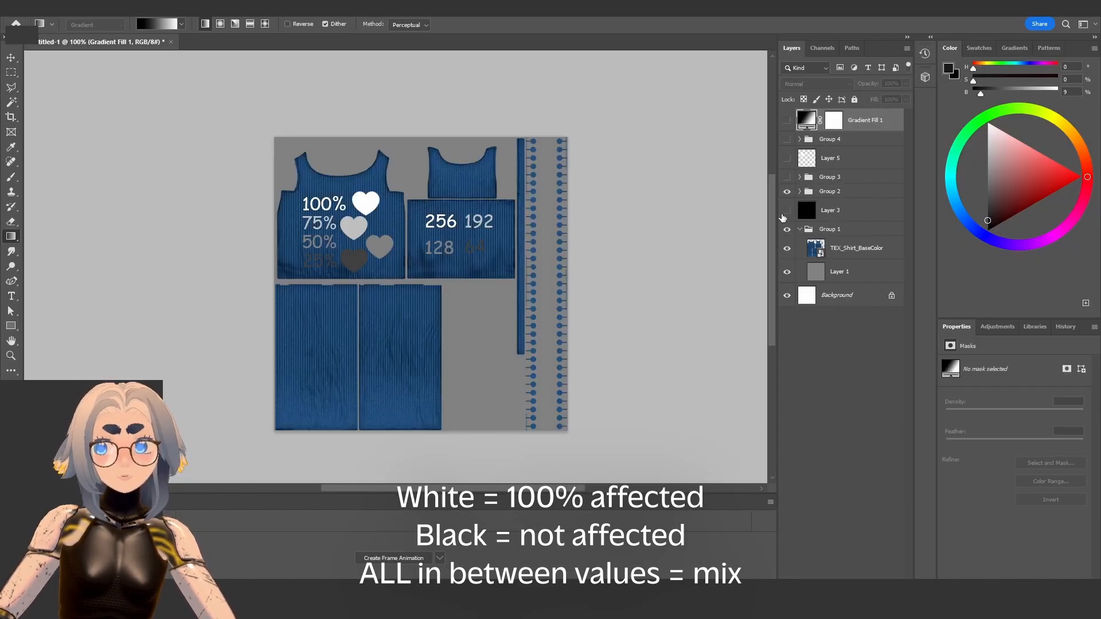
left_click(786, 213)
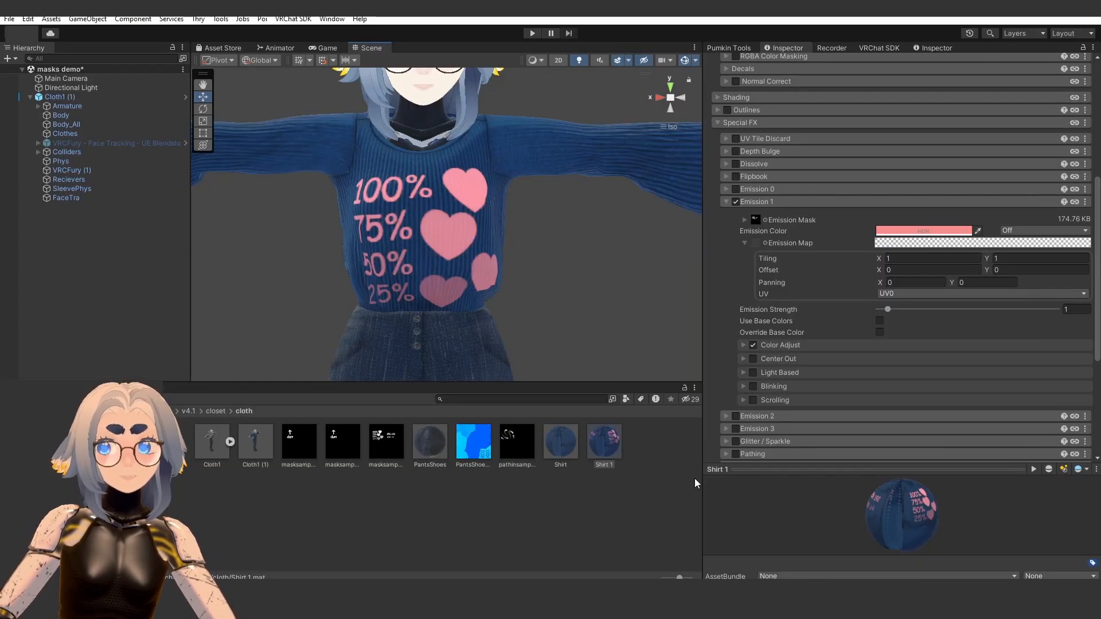
- Disable Emission 1 and enable the Pathing effect on the Shirt 1 material
left_click_drag(436, 253, 483, 245, "alt")
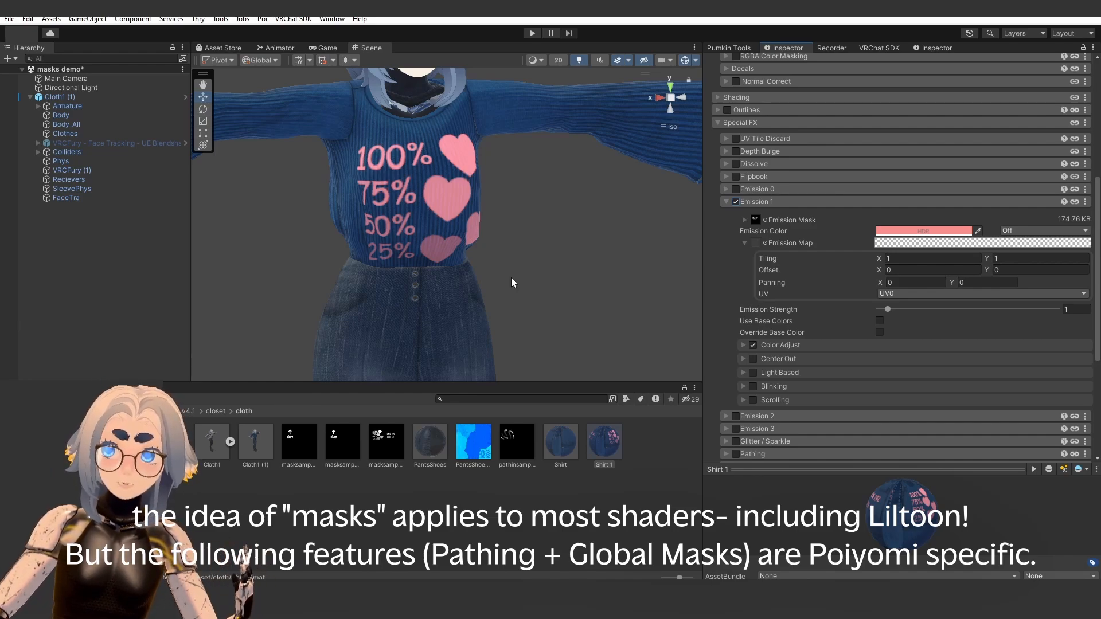
left_click(736, 202)
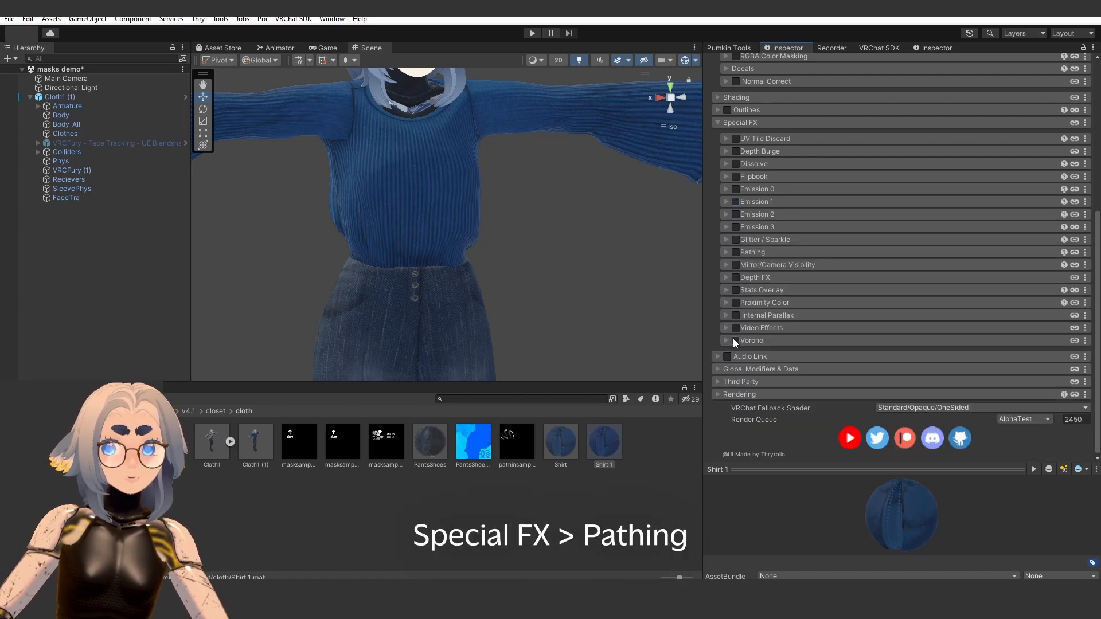
left_click(736, 252)
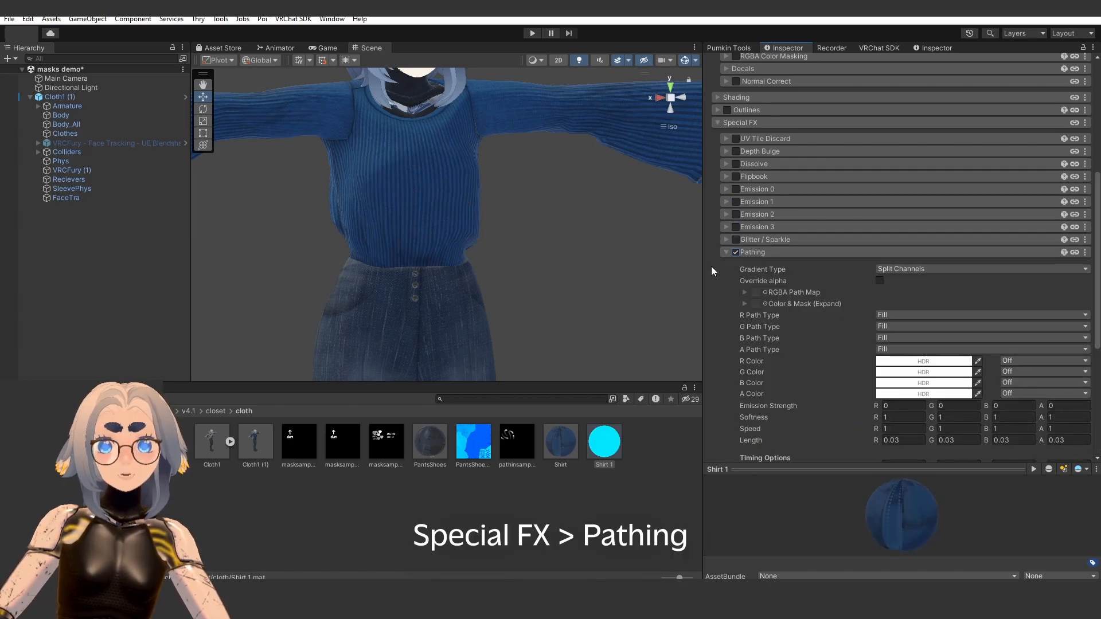
- Assign the pathing sample texture to the R Path of the RGBA Path Map and view the animated paths on the sweater
scroll(826, 303, "down", 3)
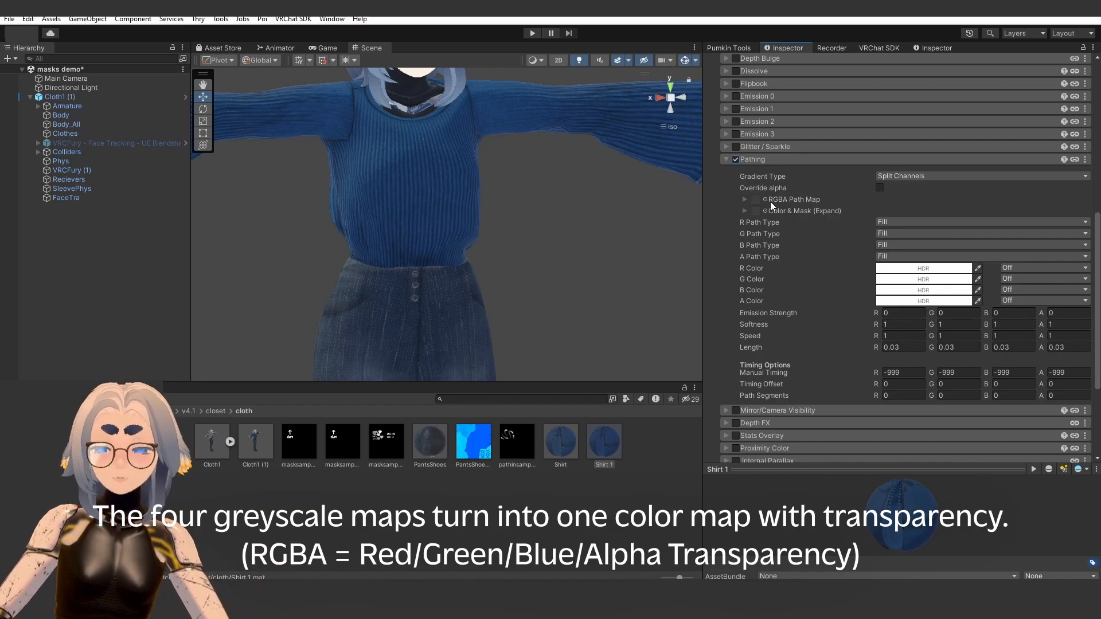
left_click(745, 199)
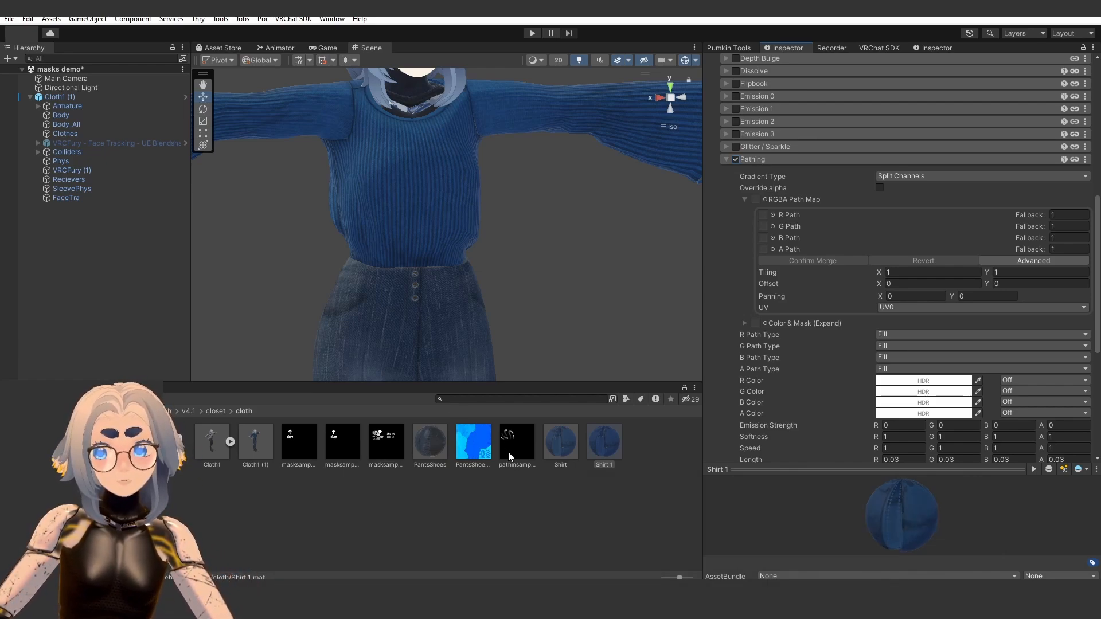
left_click_drag(509, 452, 765, 216)
left_click_drag(580, 239, 447, 238, "alt")
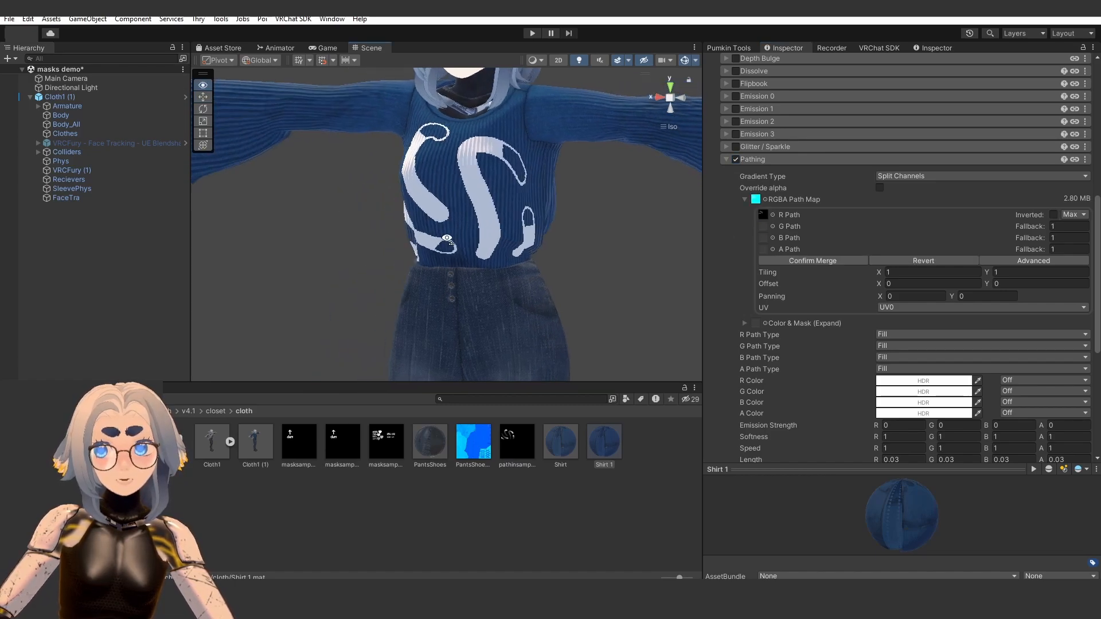
left_click_drag(447, 237, 440, 237, "alt")
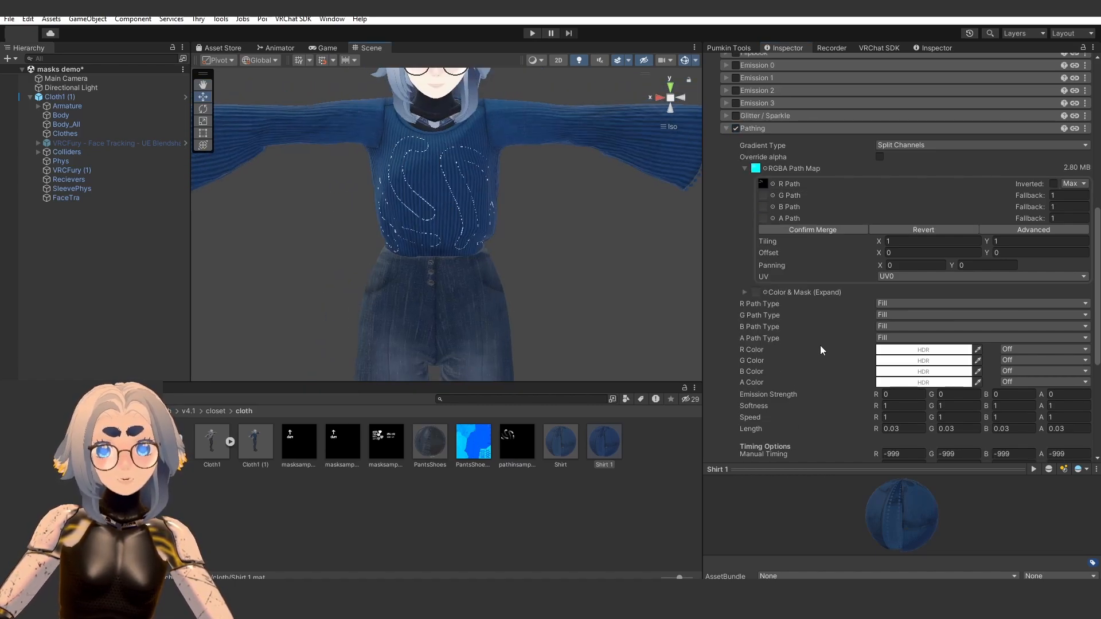
- Set the Pathing effect's R Speed to 2 and view the faster animation on the sweater
left_click(915, 418)
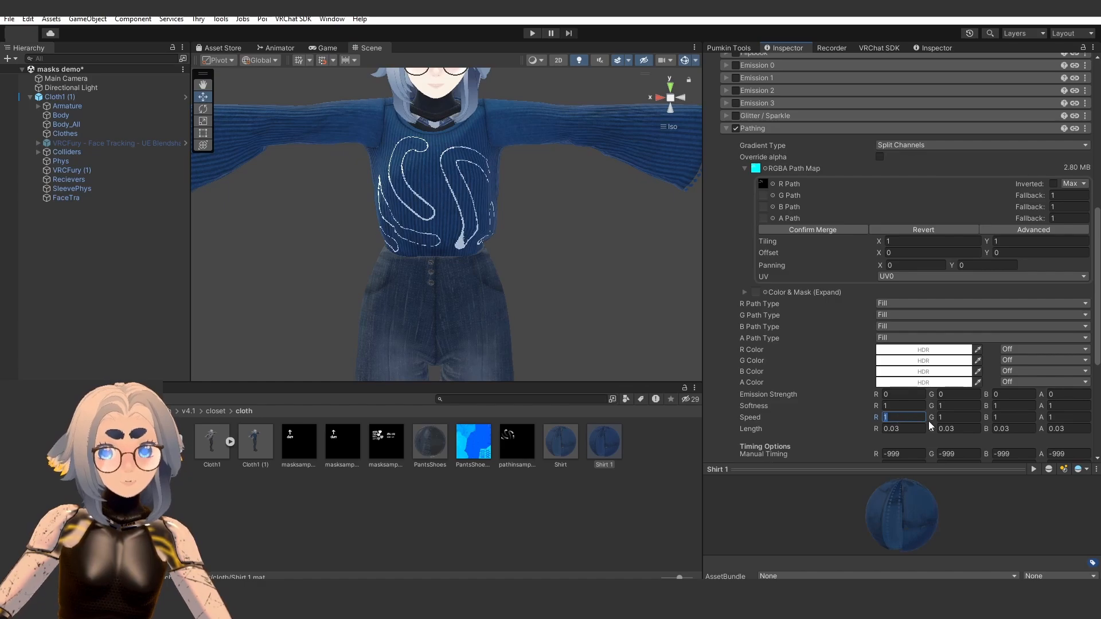
type("2")
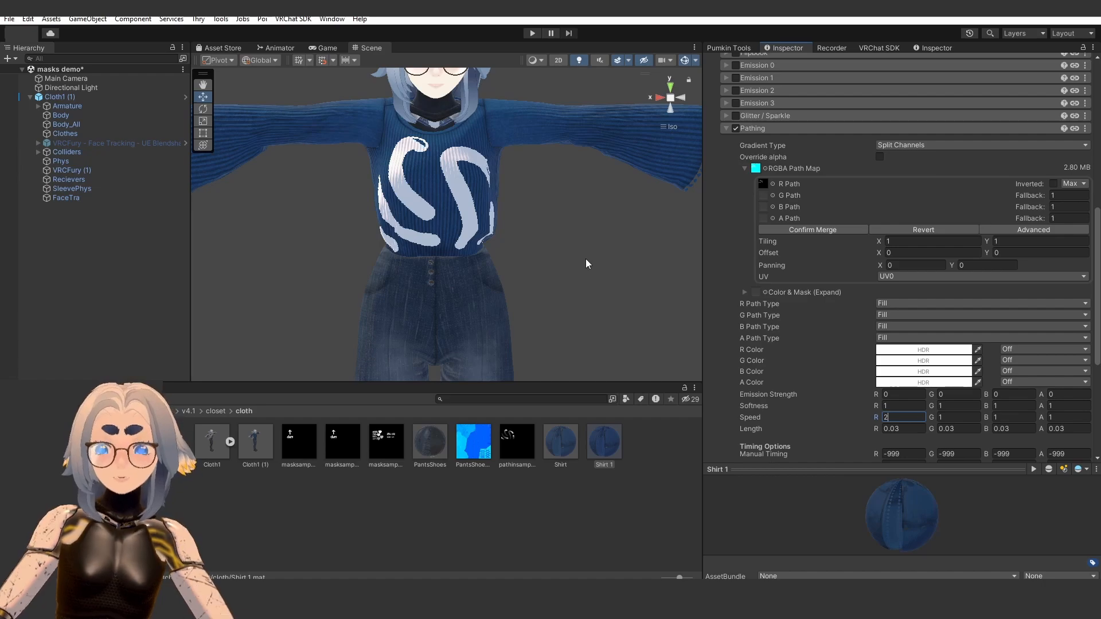
right_click_drag(585, 259, 579, 287)
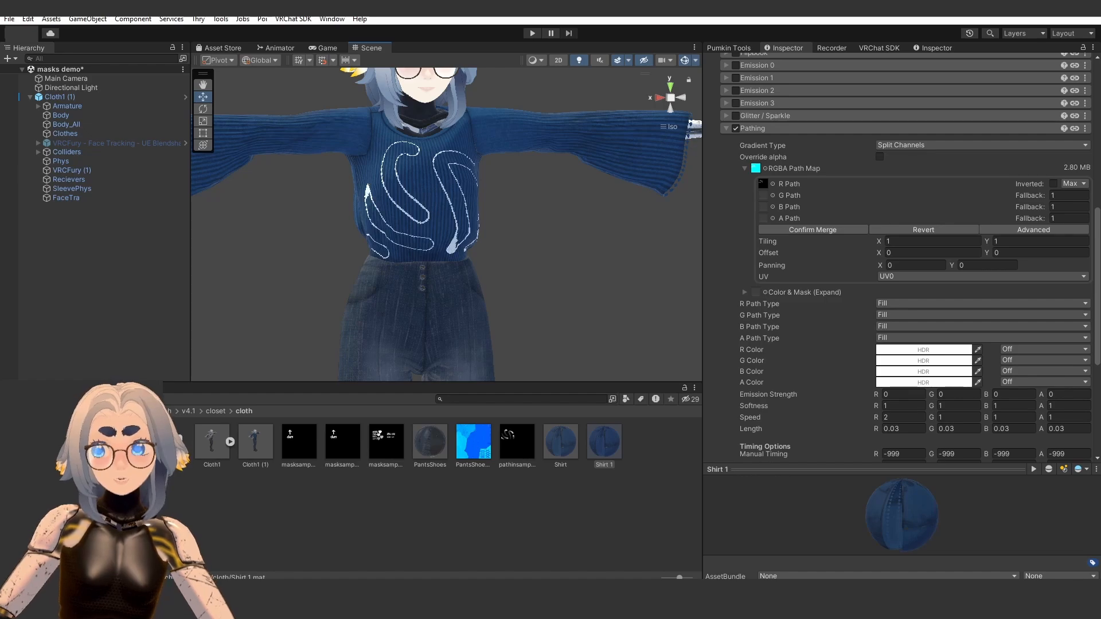
- Switch to Photoshop to examine the greyscale gradient strokes of the path mask
mouse_move(630, 607)
left_click(630, 555)
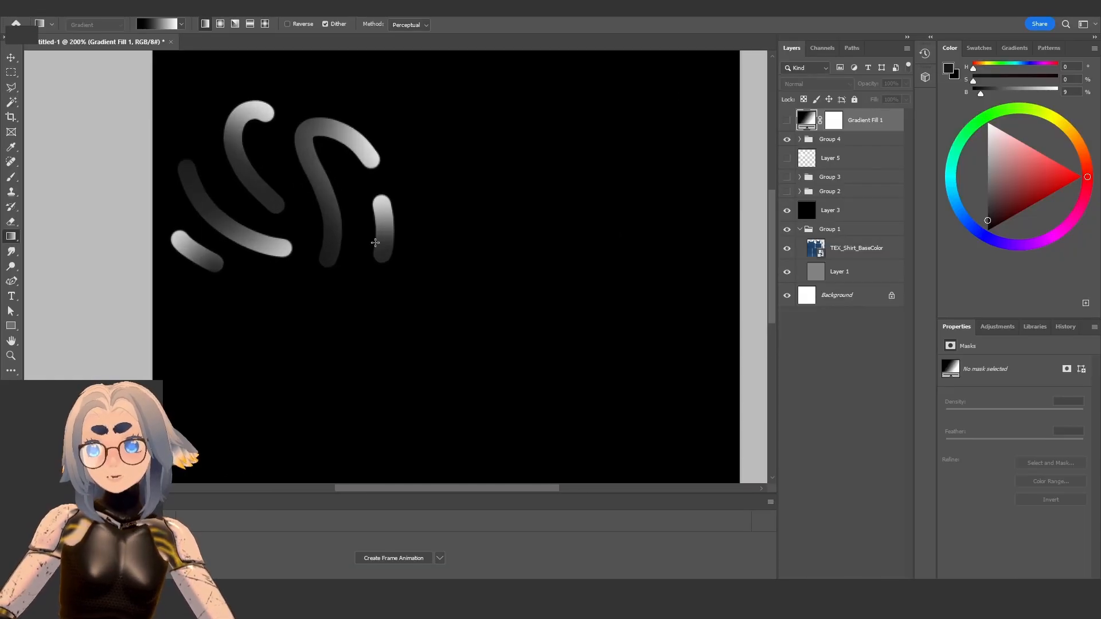
- Pan the path mask canvas to view its greyscale gradient strokes
key("space")
left_click_drag(429, 258, 521, 303)
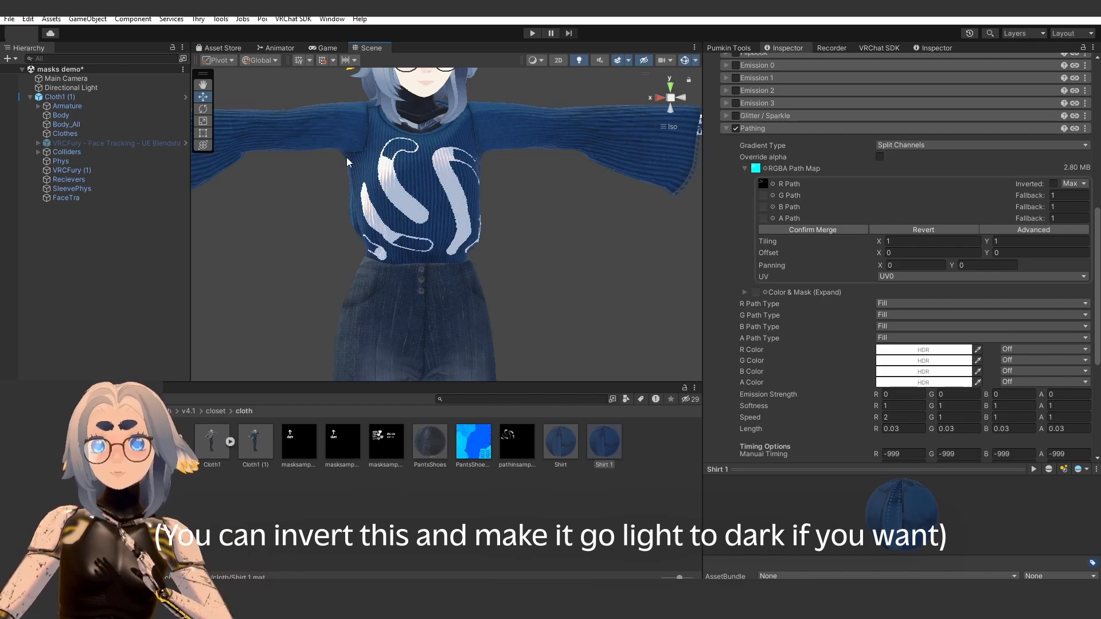
- Search the texture picker for "noise" and assign a lil_noise fur texture to the R Path of the RGBA Path Map
left_click(772, 183)
type("noise")
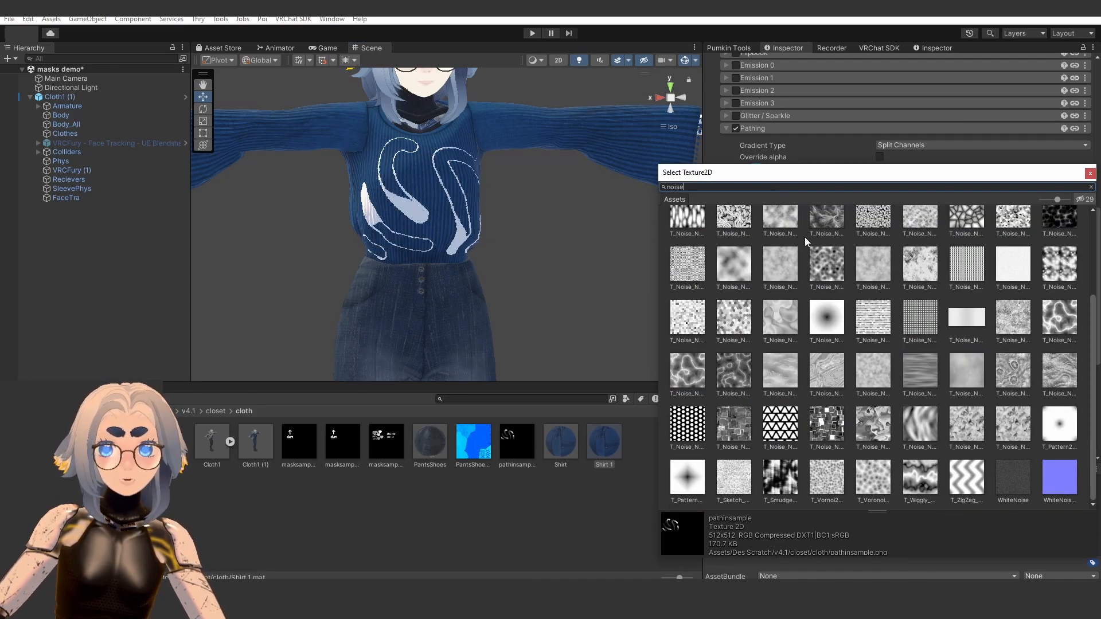
scroll(923, 410, "up", 2)
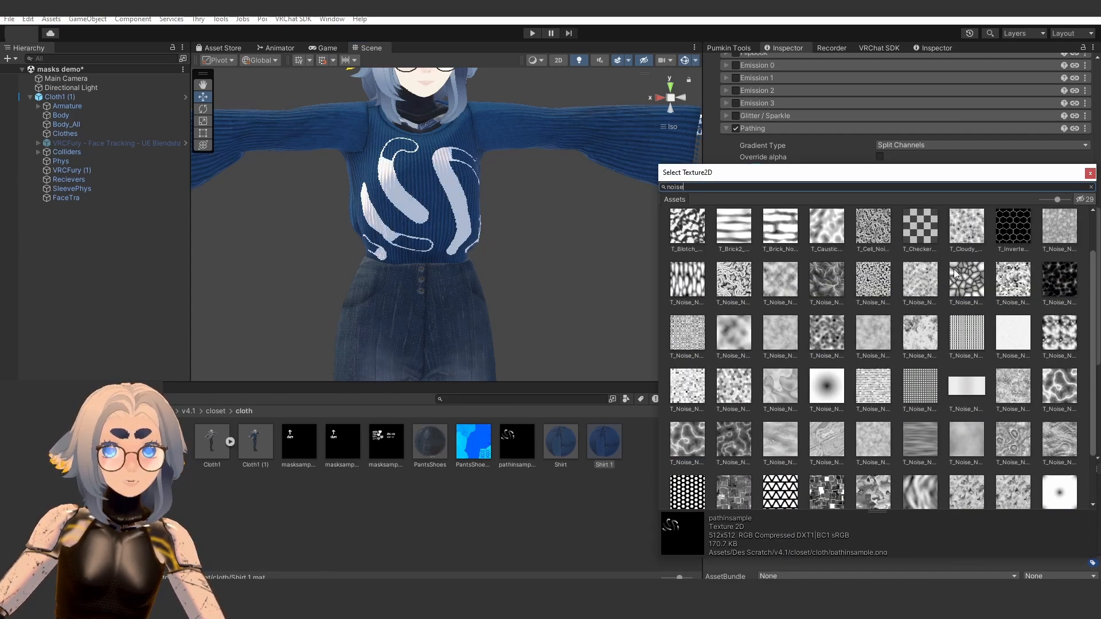
scroll(955, 273, "up", 2)
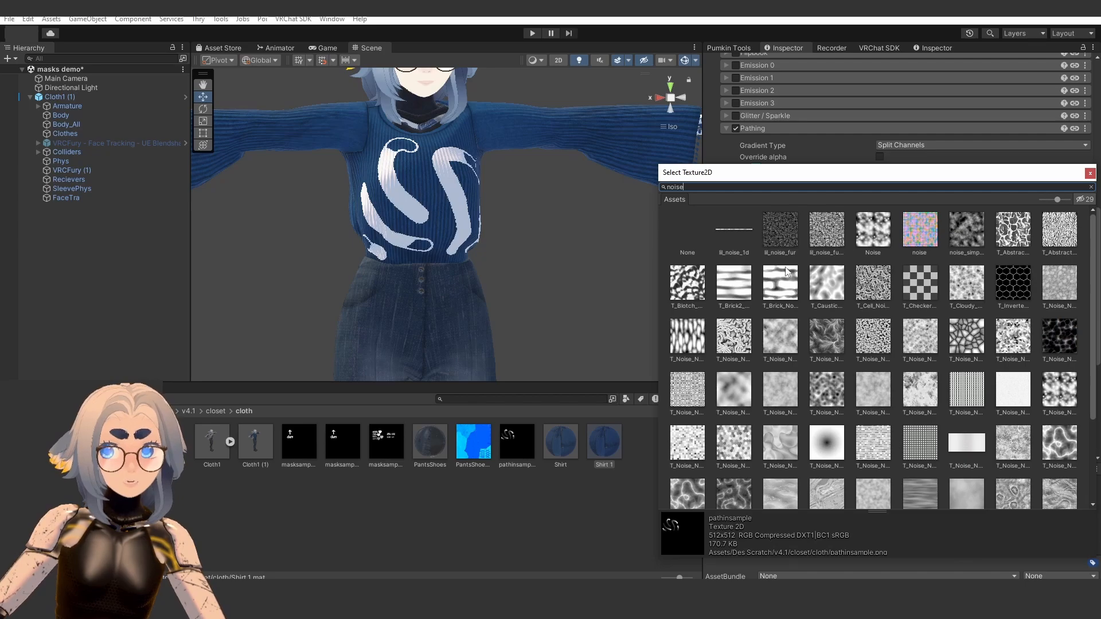
double_click(827, 239)
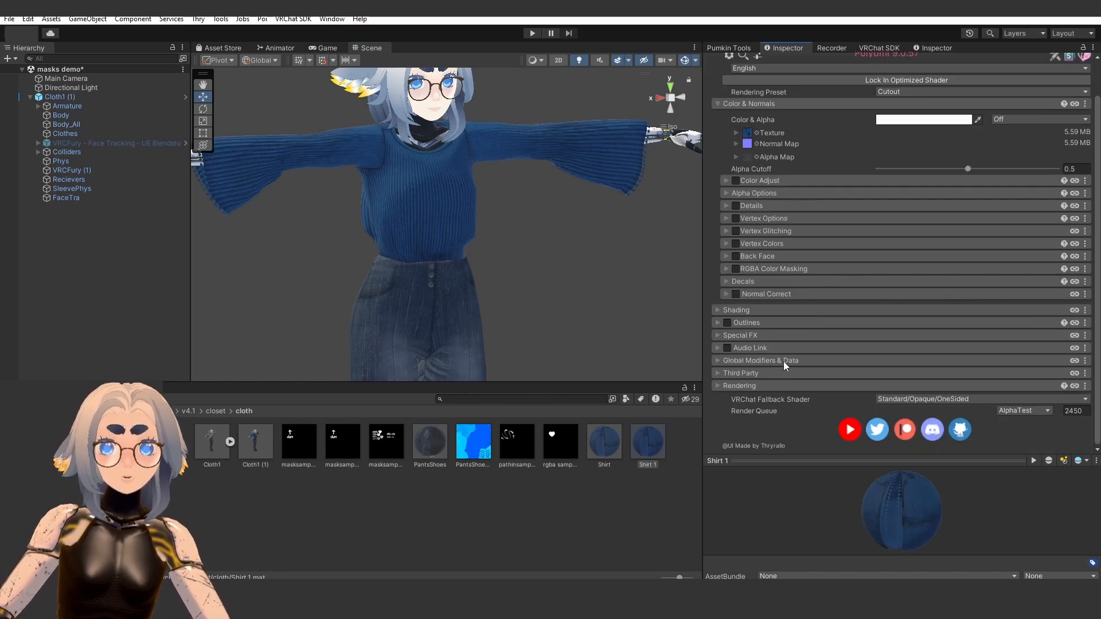
- Enable the Global Mask Textures on the Shirt 1 material, within Global Data and Masks of Global Modifiers & Data
left_click(783, 360)
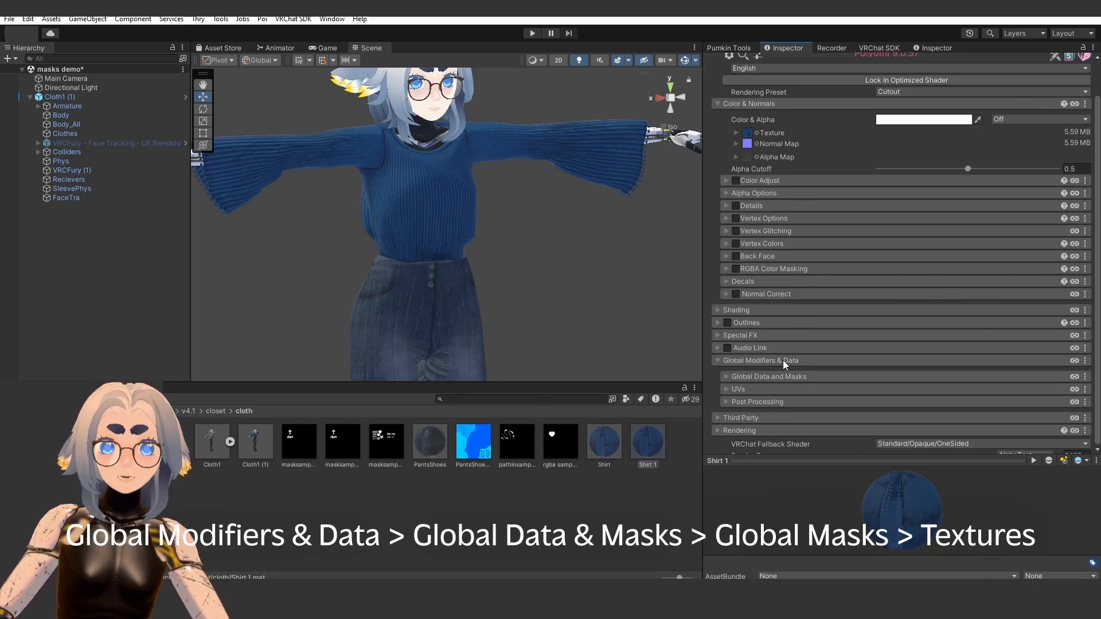
scroll(800, 357, "down", 2)
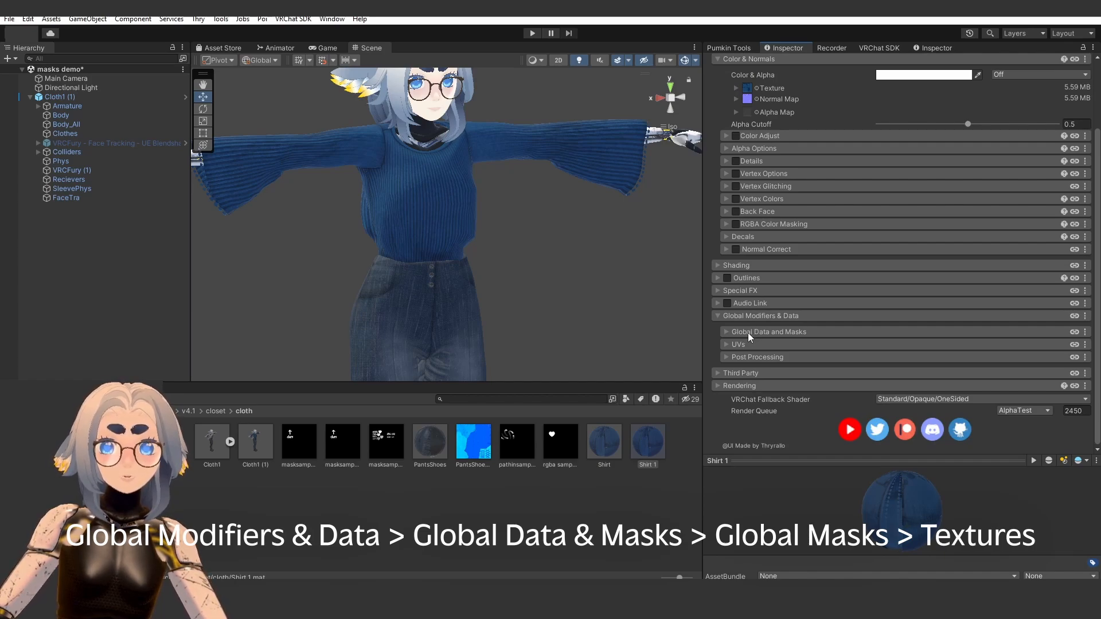
left_click(748, 333)
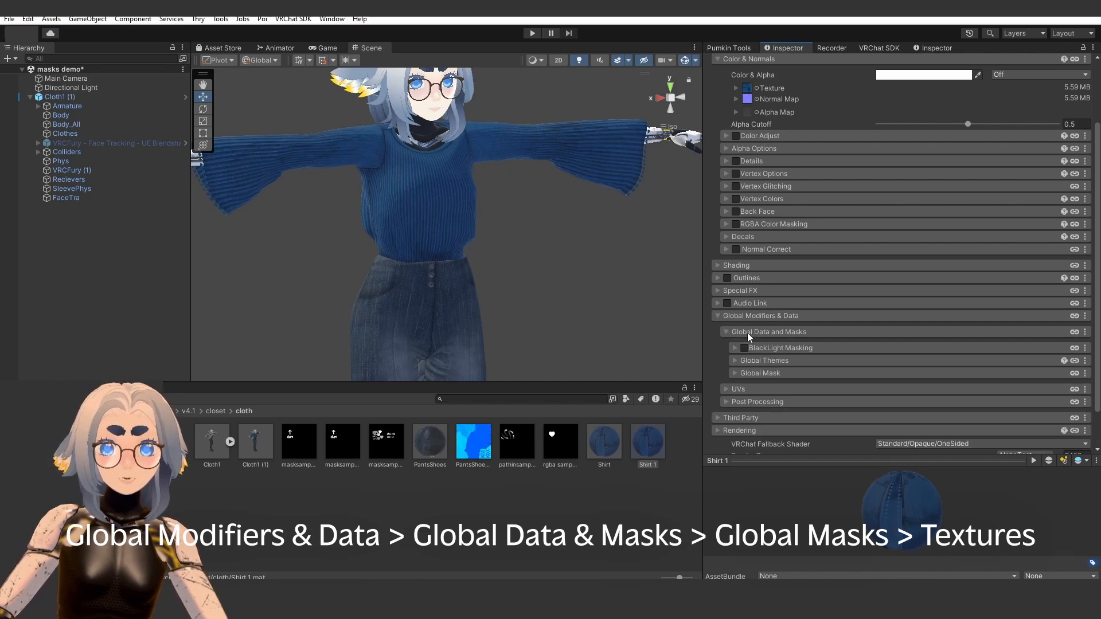
left_click(762, 373)
scroll(783, 354, "down", 3)
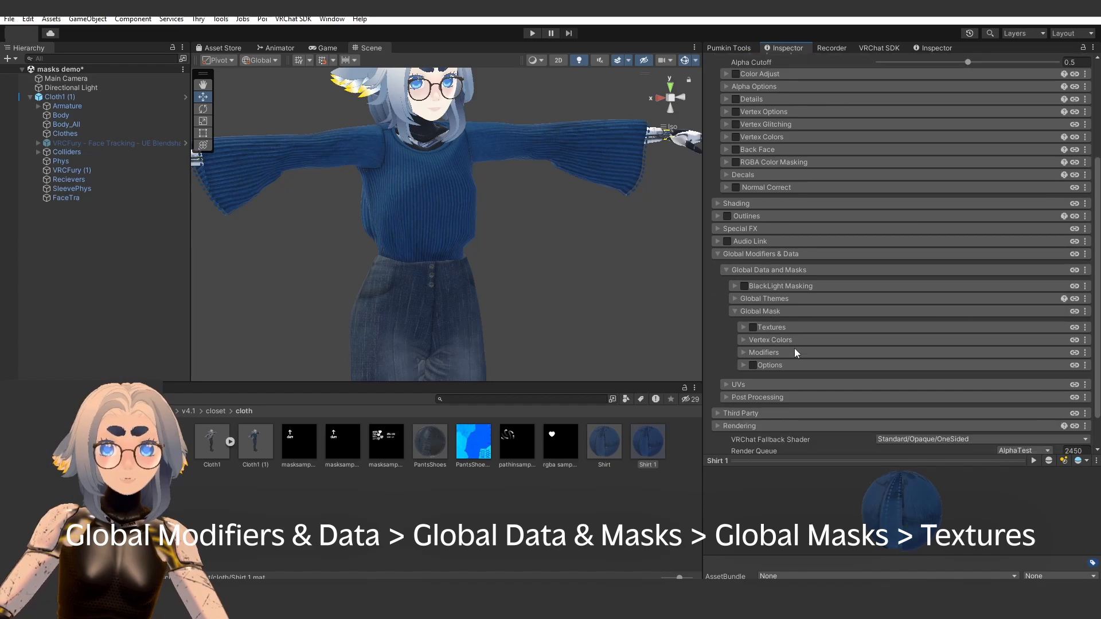
left_click(788, 332)
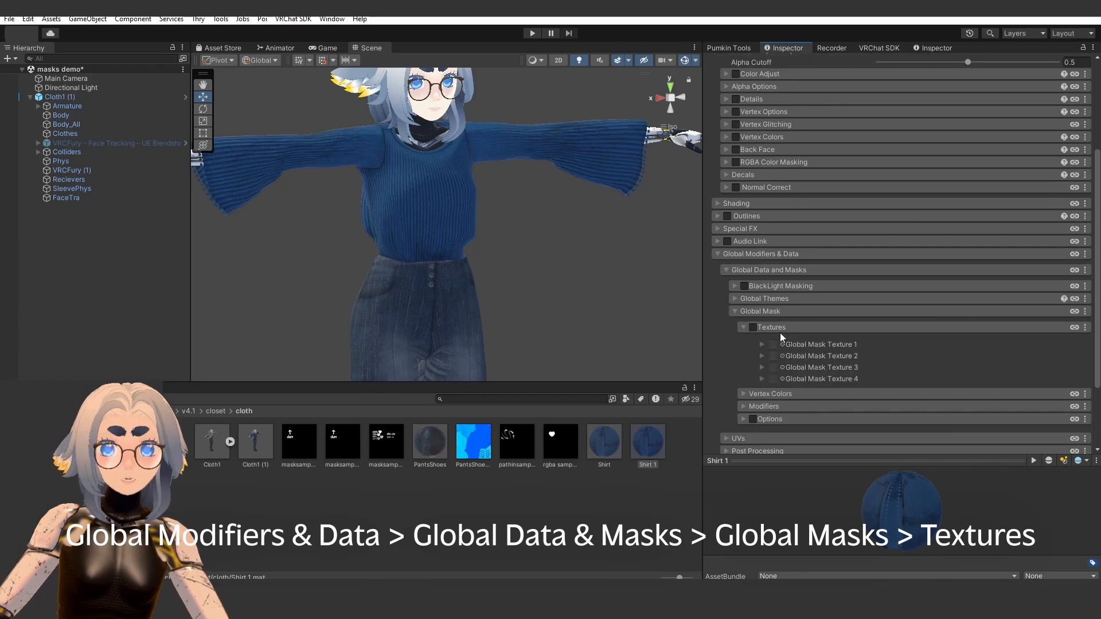
left_click(753, 327)
scroll(791, 339, "down", 2)
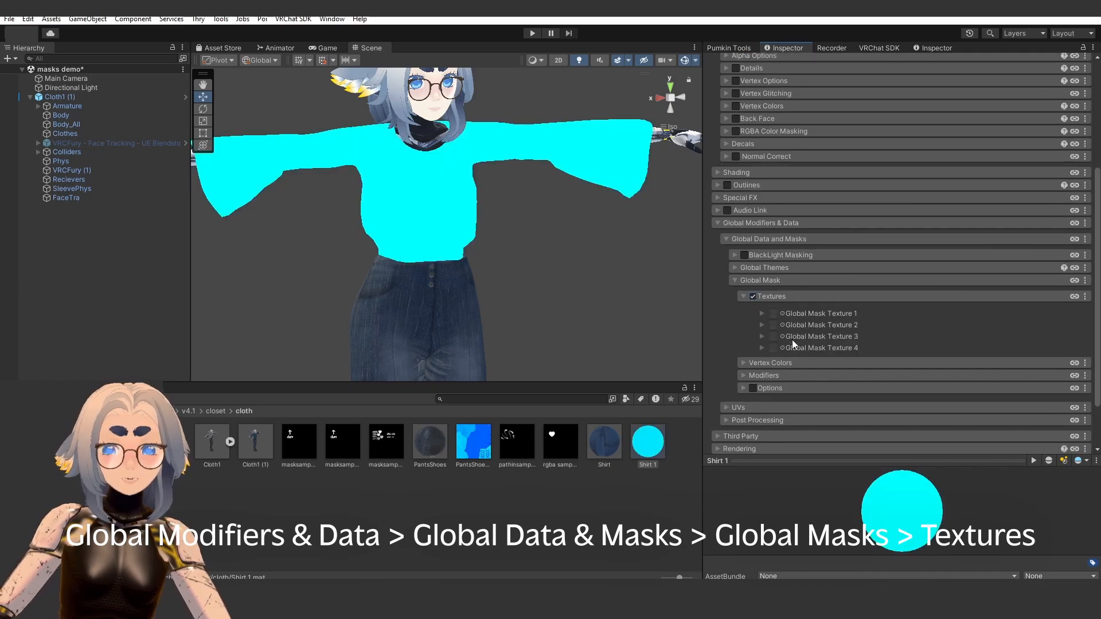
- Examine the R, G, B and A channel slots of Global Mask Texture 1 and Global Mask Texture 2
left_click(762, 314)
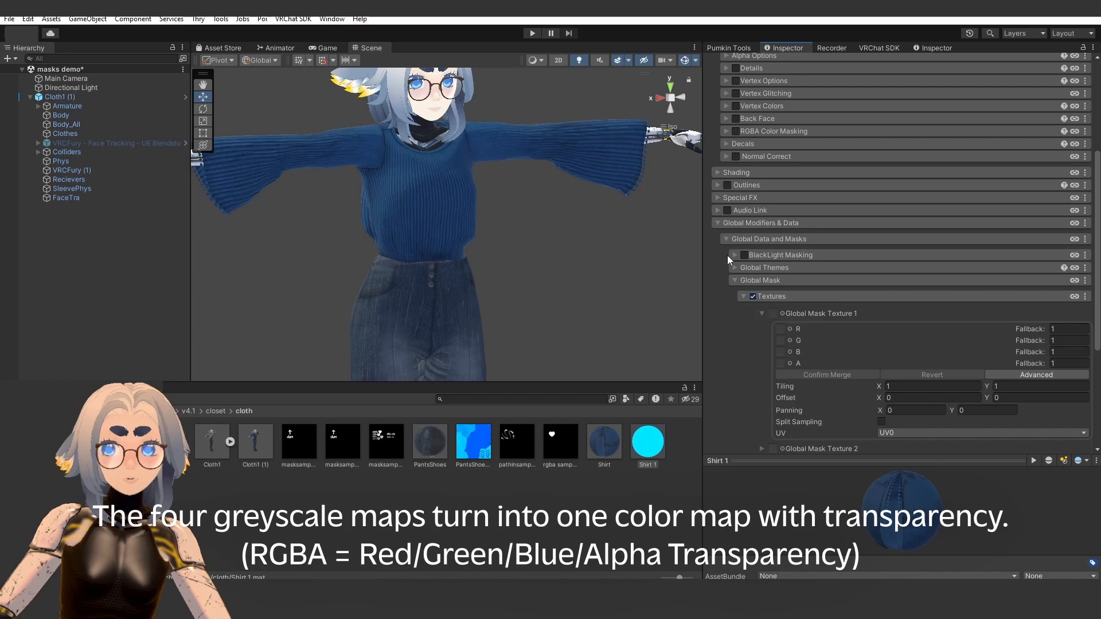
left_click(778, 314)
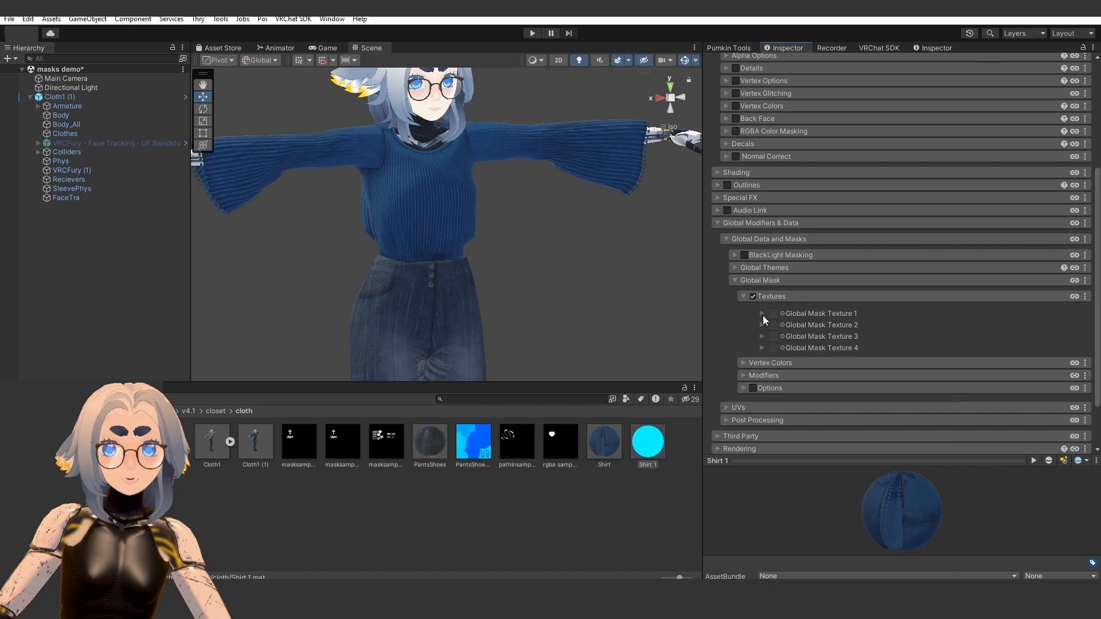
left_click(761, 315)
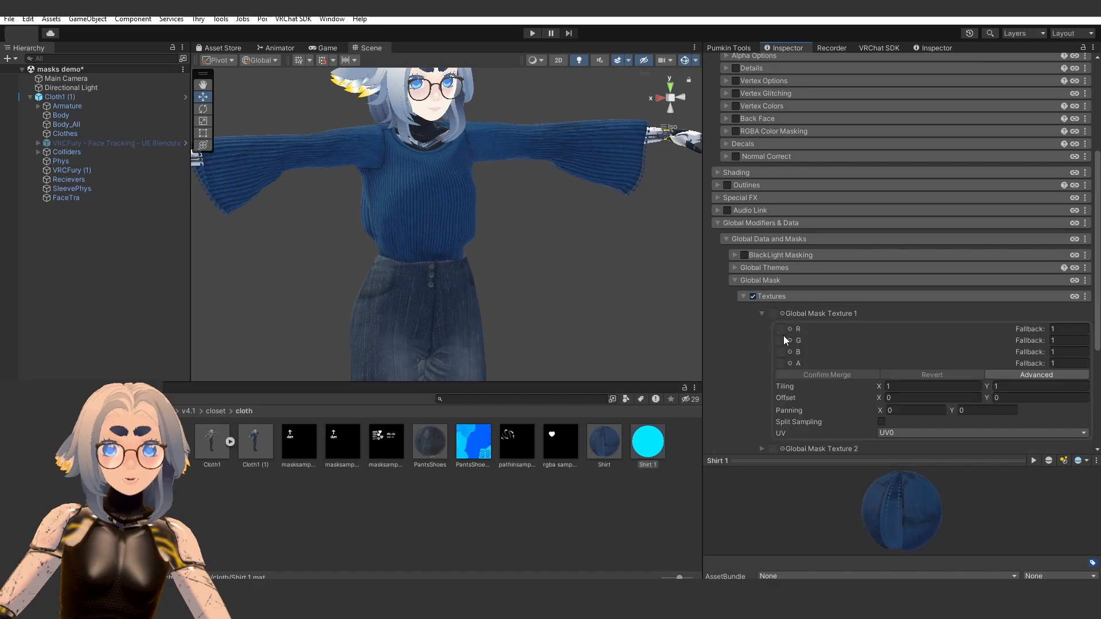
left_click(762, 315)
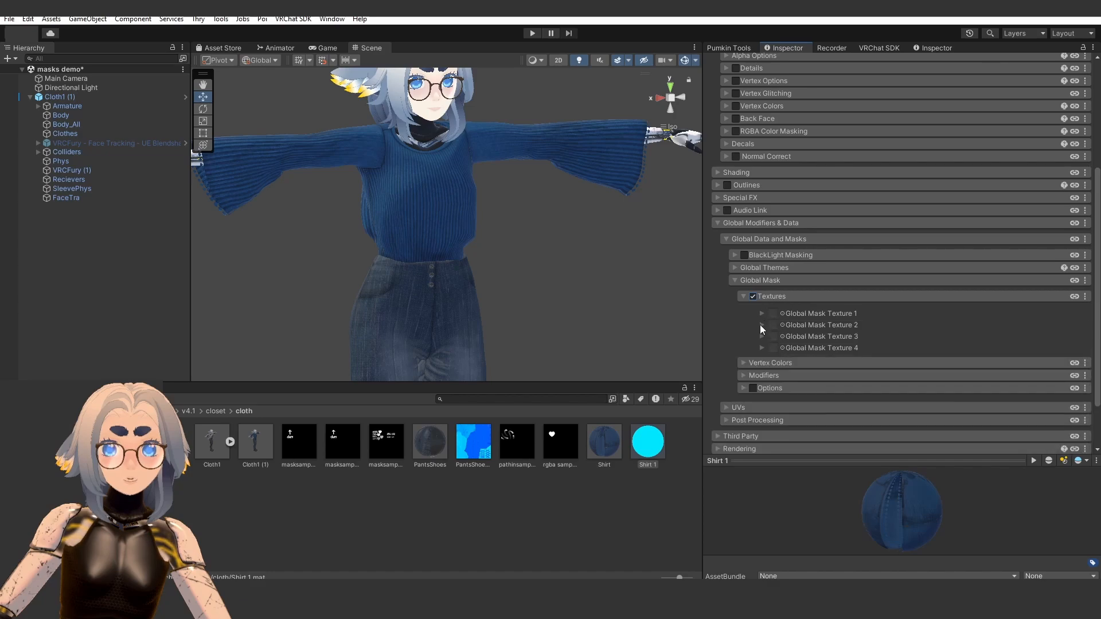
left_click(761, 324)
left_click(761, 325)
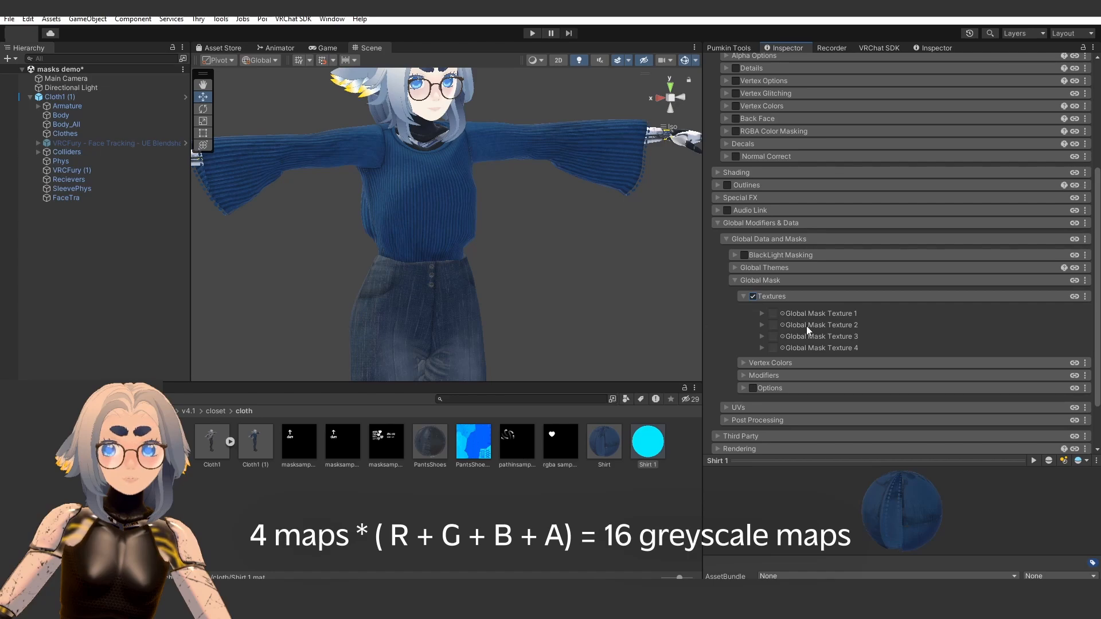
- Assign the rgba sample heart texture to the R channel of Global Mask Texture 1 and confirm the merge
left_click(762, 313)
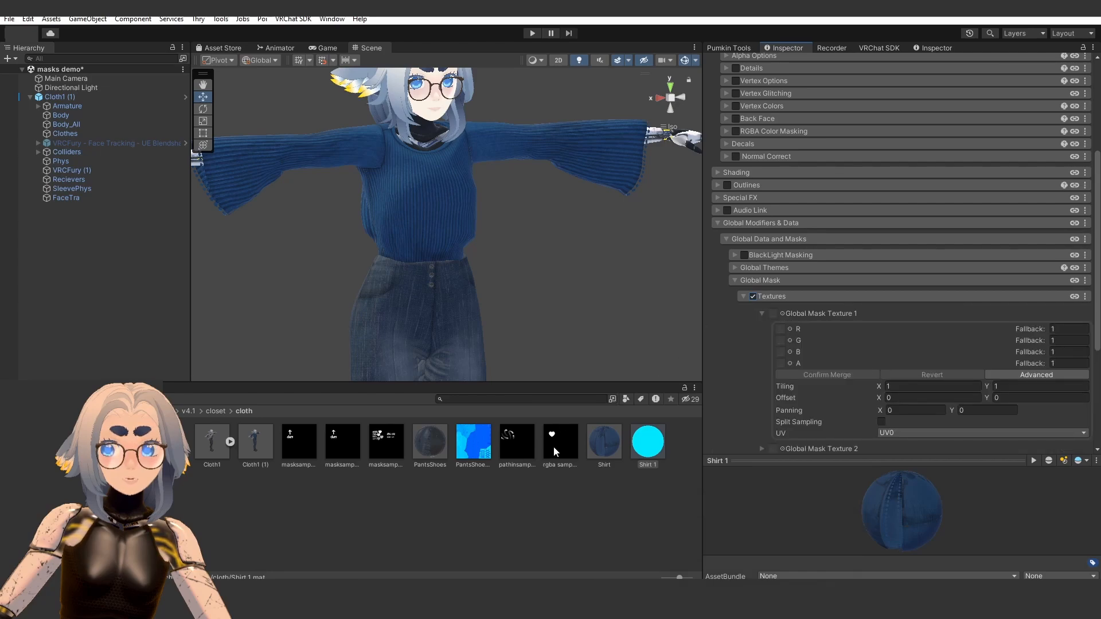
left_click_drag(553, 447, 785, 329)
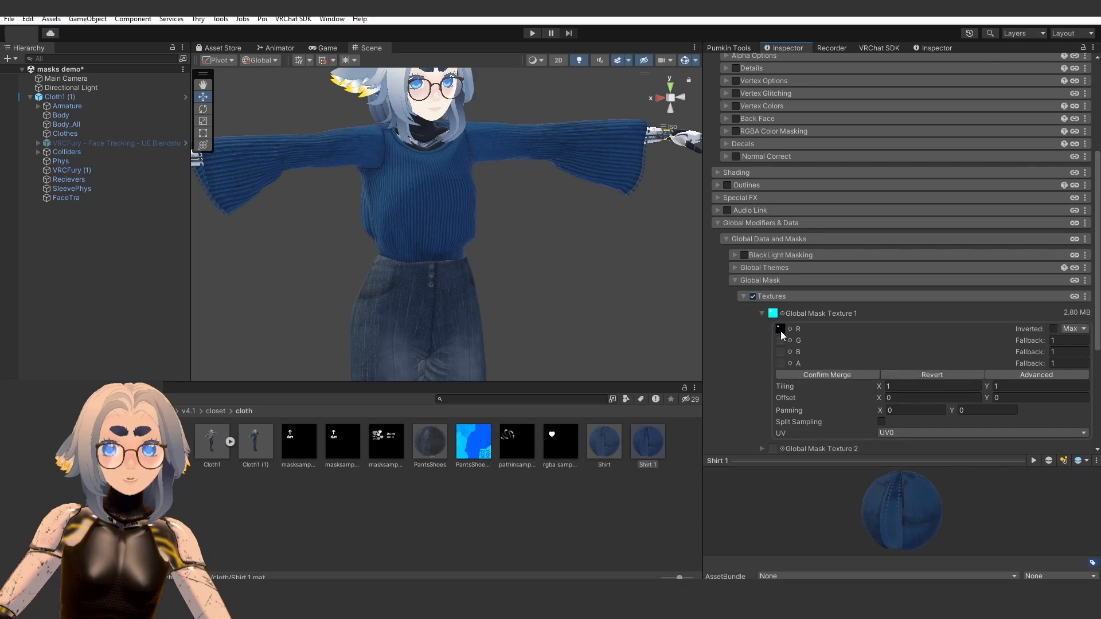
left_click(842, 375)
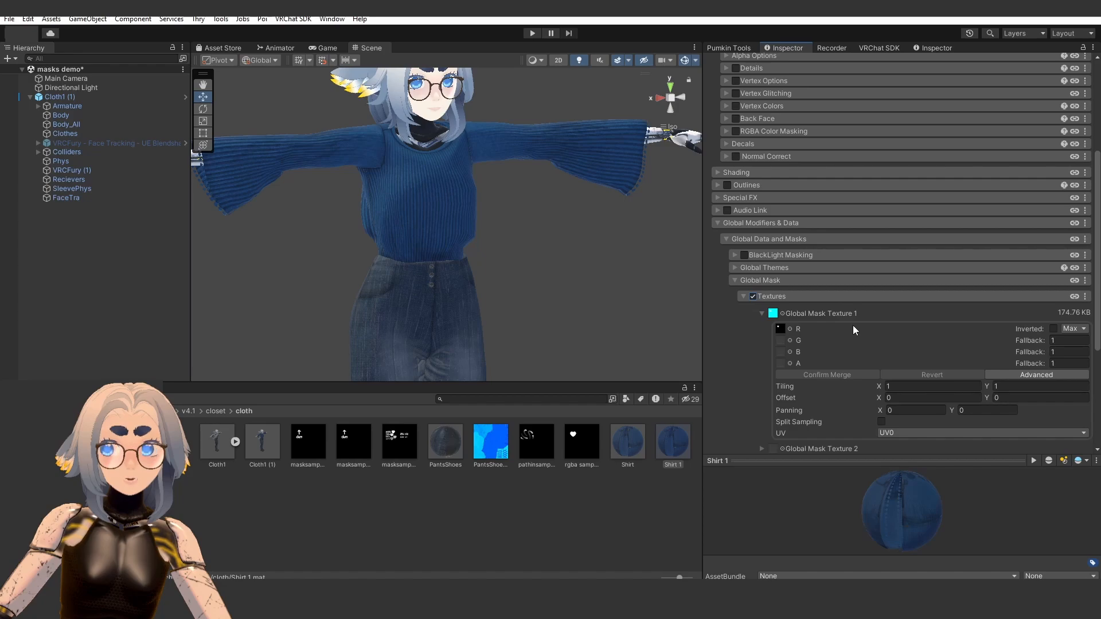
left_click(807, 297)
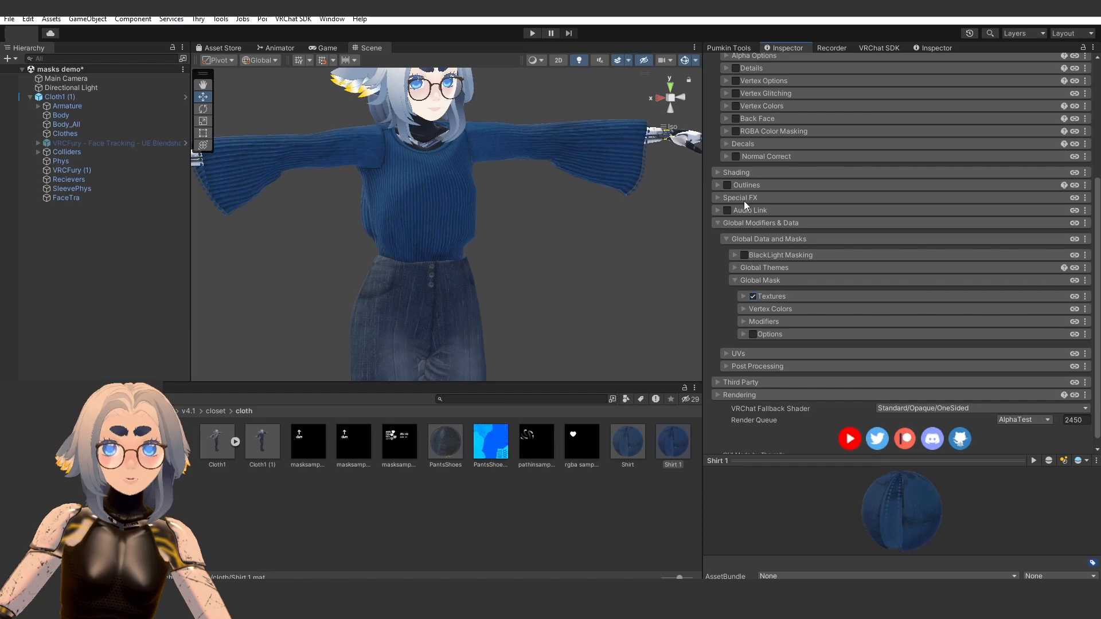
- Enable Emission 2 under Special FX and set its Emission Strength to 1.03
left_click(737, 198)
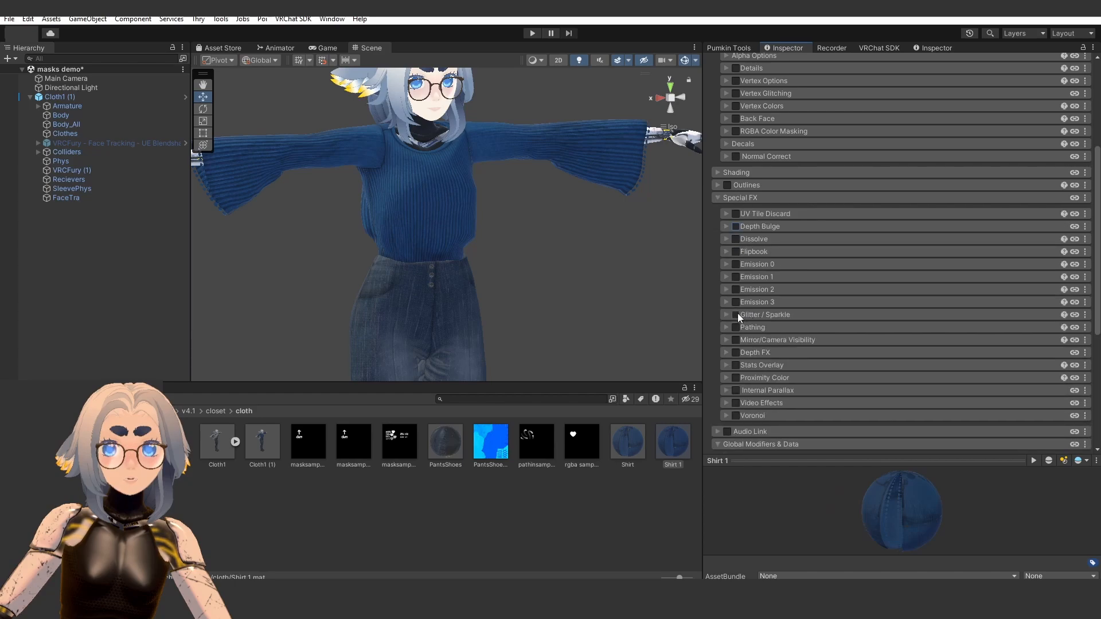
left_click(735, 290)
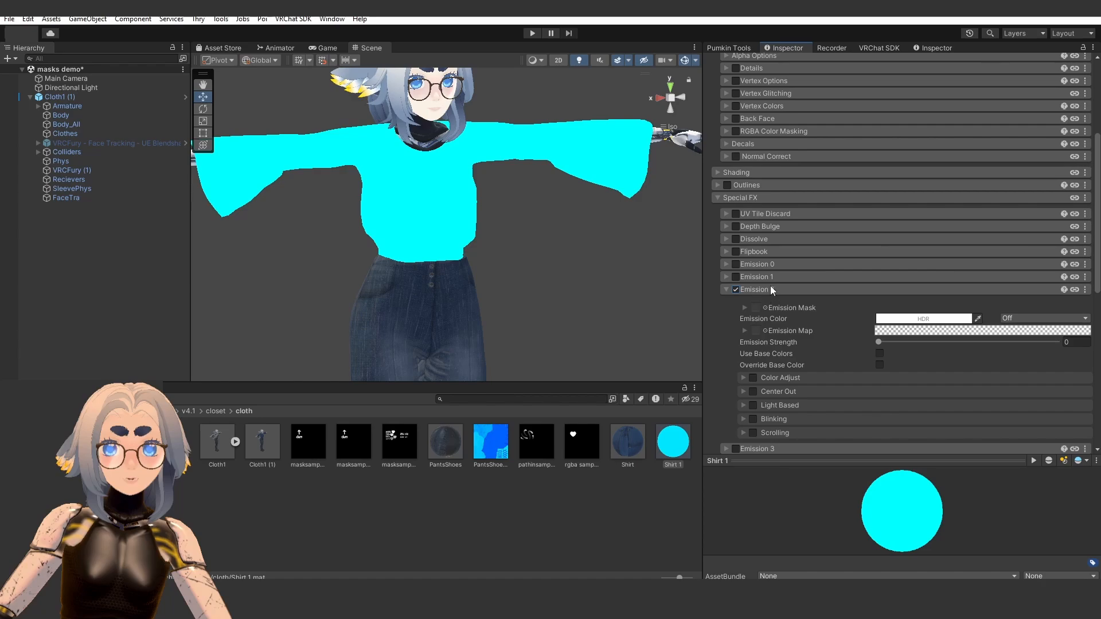
scroll(782, 297, "down", 1)
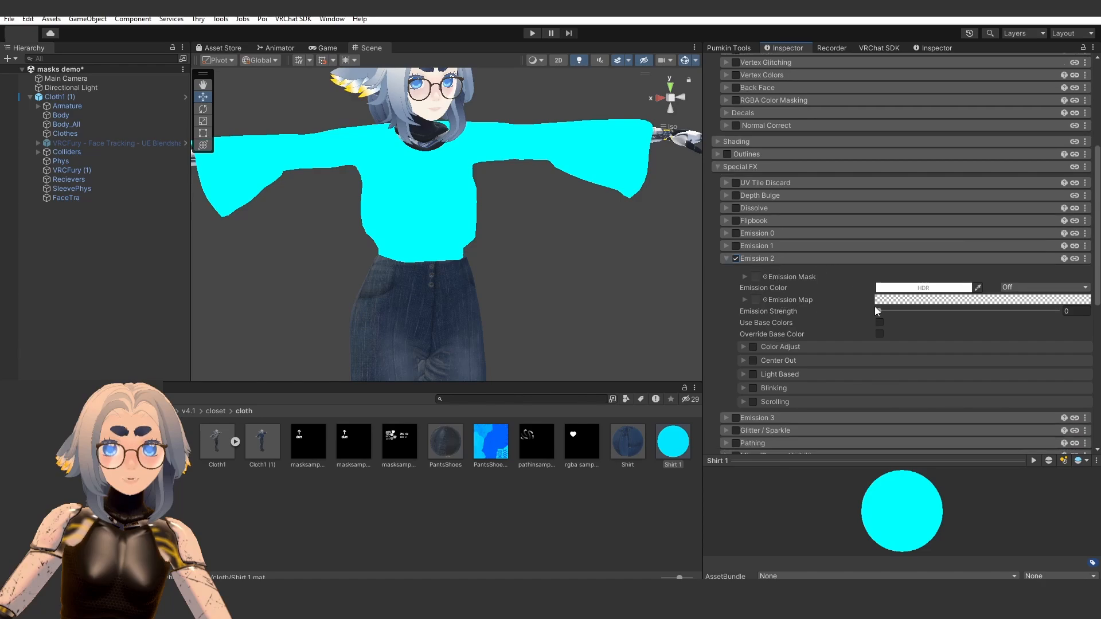
left_click_drag(882, 311, 891, 308)
- Set the Global Mask of Emission 2's Emission Mask to 1R
left_click(744, 277)
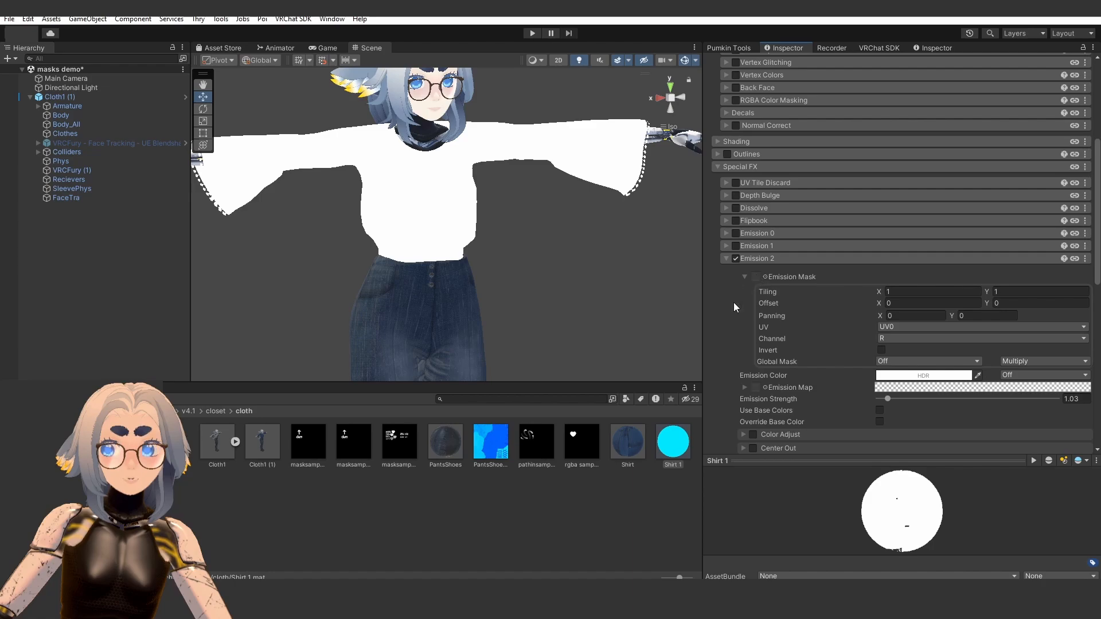
left_click_drag(587, 450, 758, 285)
left_click(884, 362)
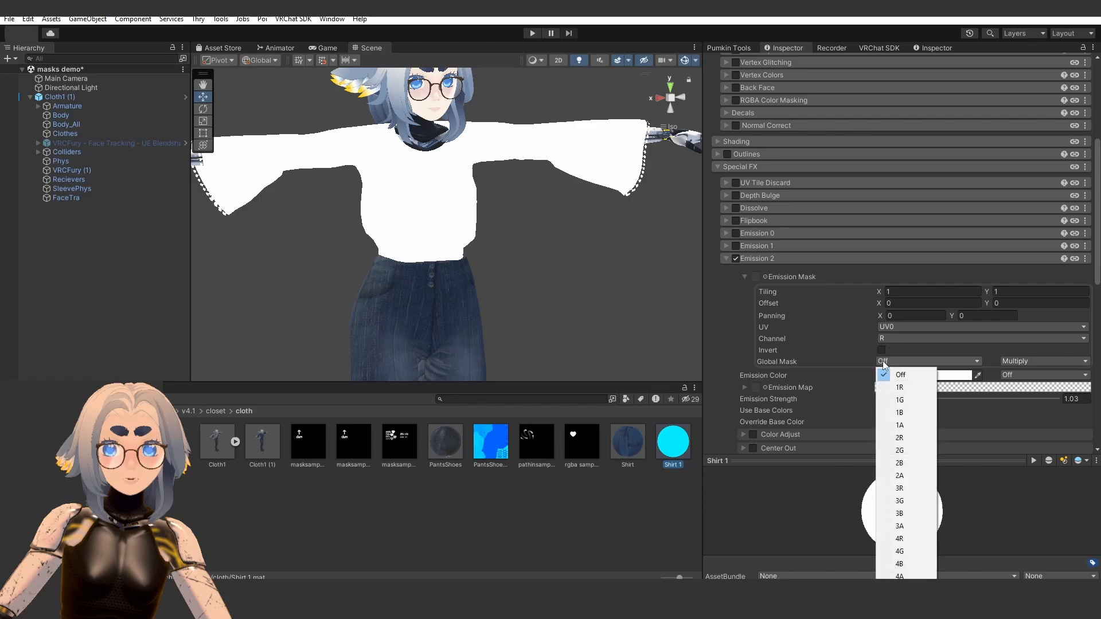
left_click(901, 388)
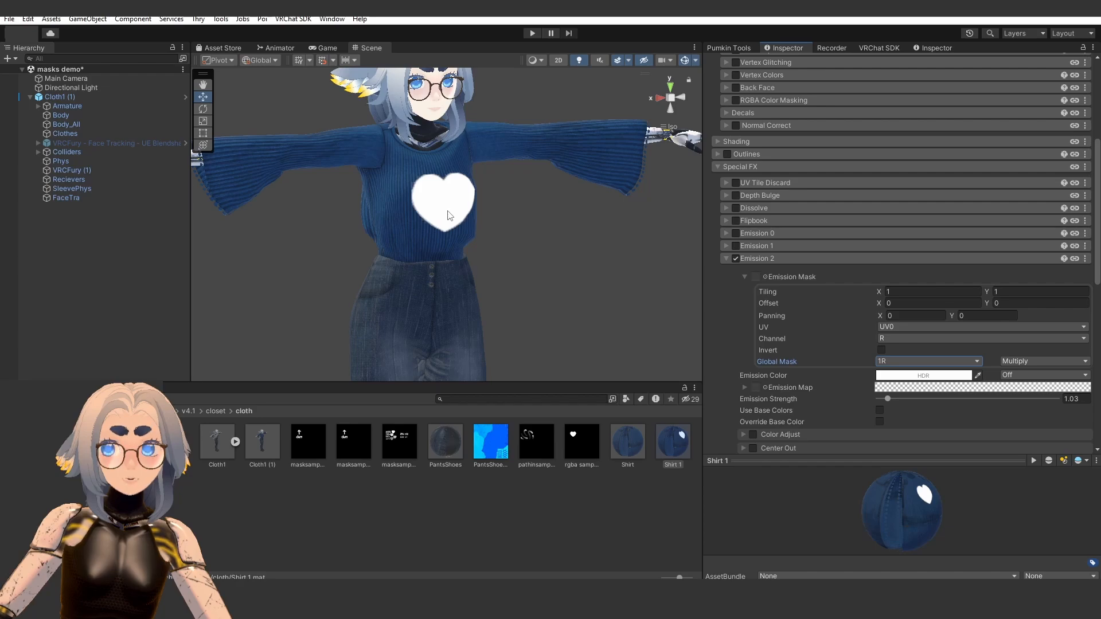
- Examine the masked emission on the sweater, the Global Mask settings and the blend mode options of Emission 2's mask
scroll(442, 206, "up", 3)
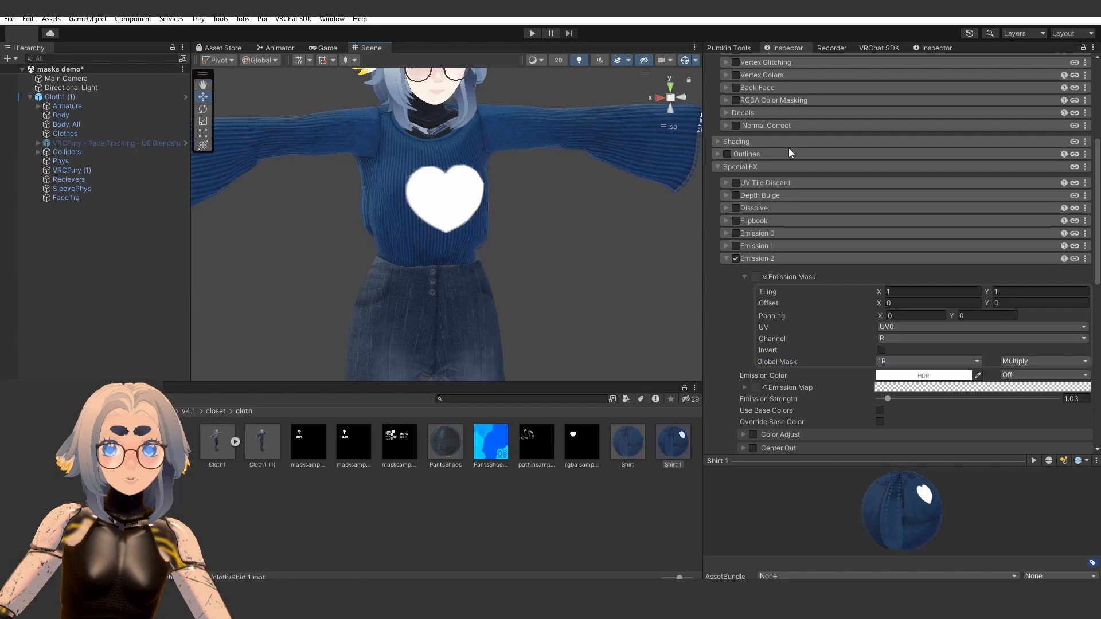
scroll(791, 248, "down", 2)
left_click(769, 198)
left_click(767, 198)
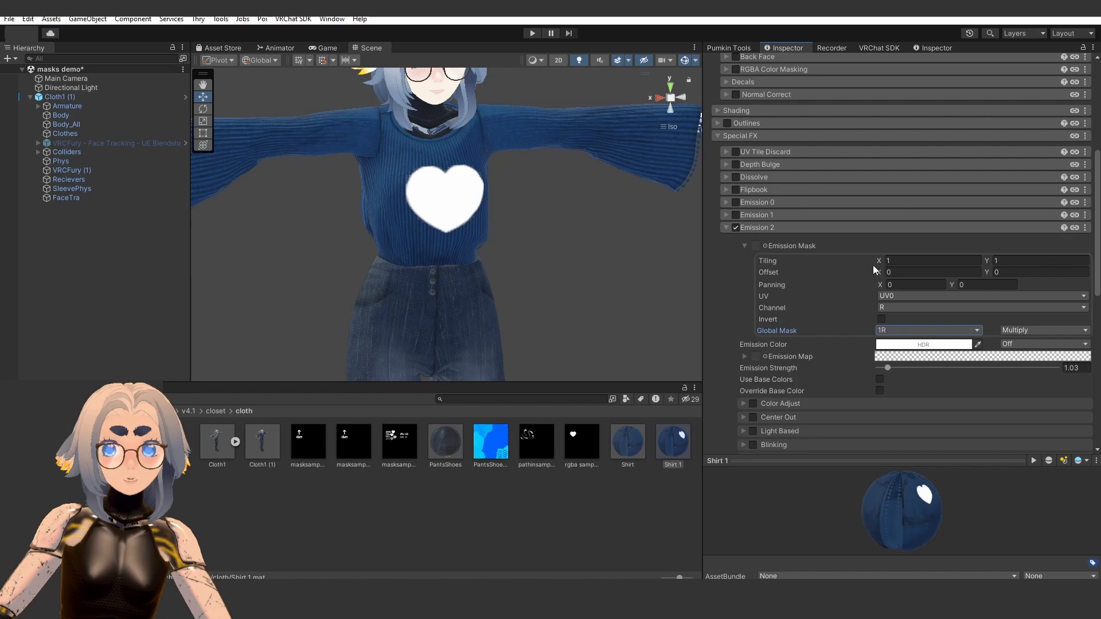
scroll(873, 265, "down", 10)
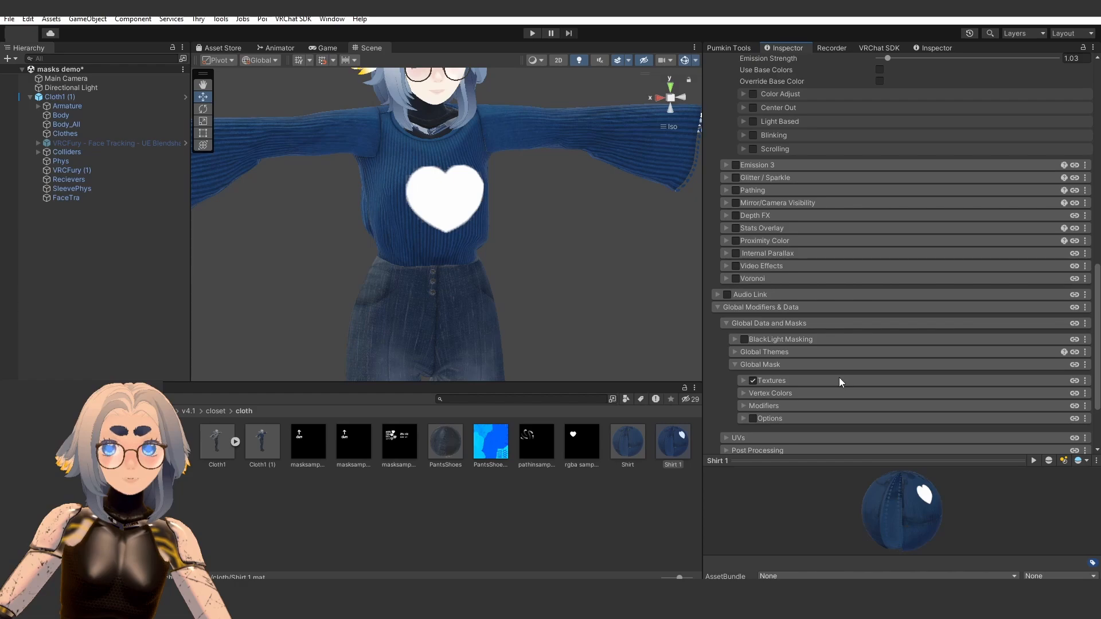
scroll(838, 377, "up", 10)
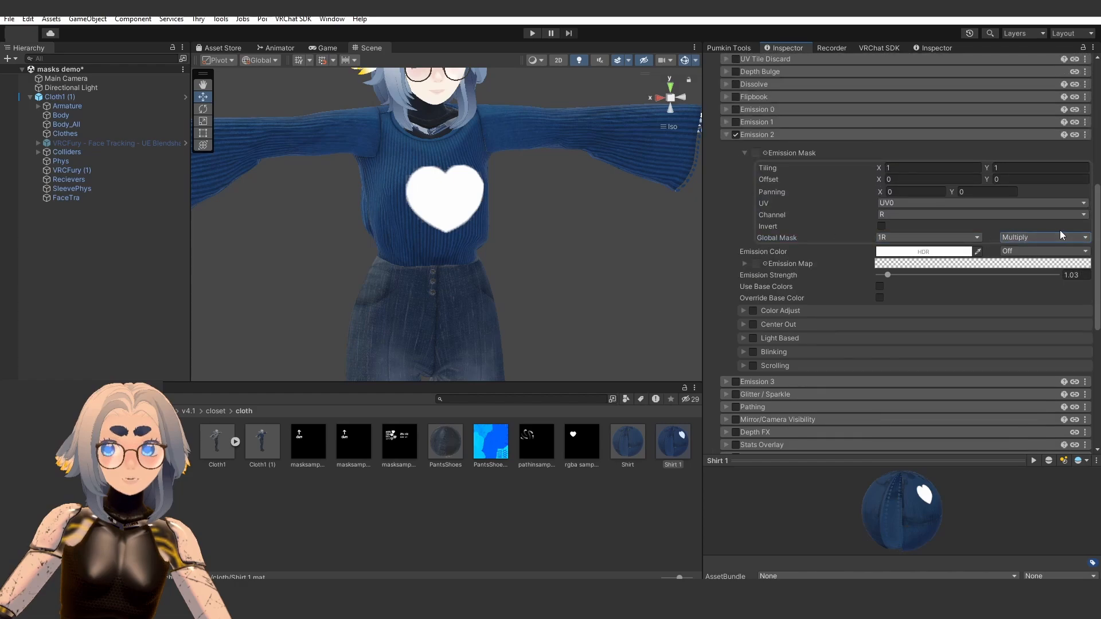
left_click(1026, 238)
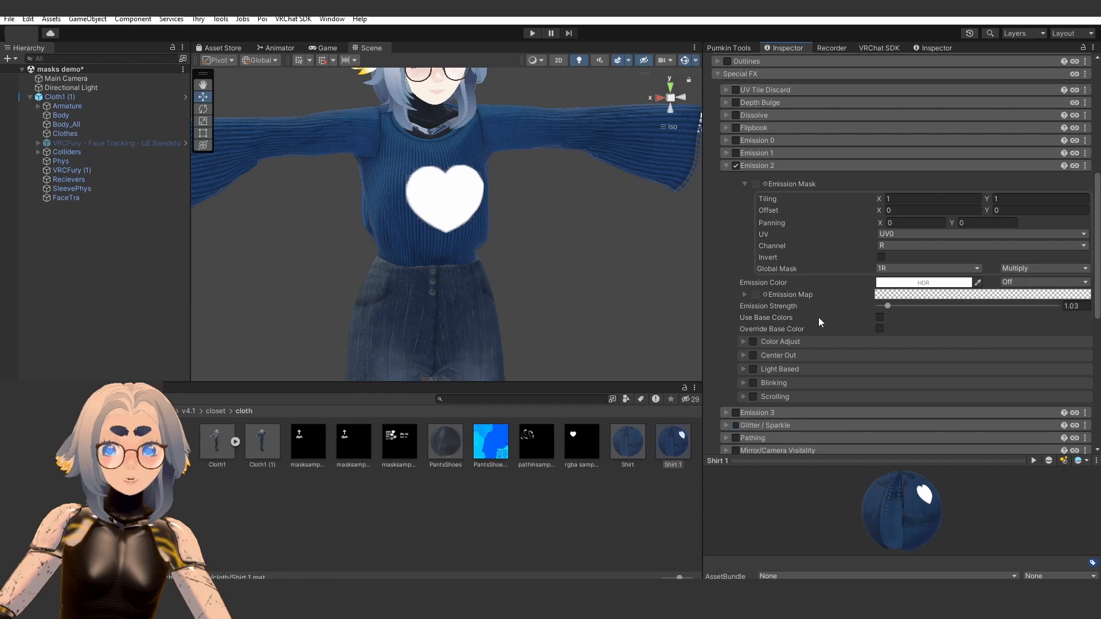
- Enable the Glitter / Sparkle effect with 1R as its Global Mask and review its masking settings alongside Emission 2
scroll(814, 320, "down", 5)
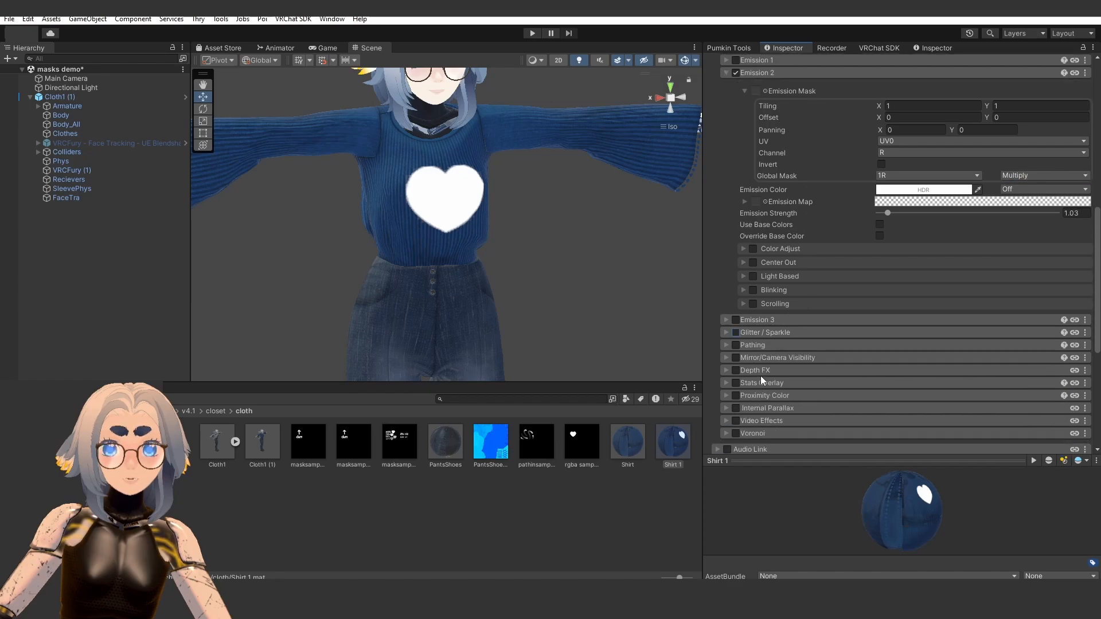
left_click(763, 301)
scroll(759, 351, "down", 15)
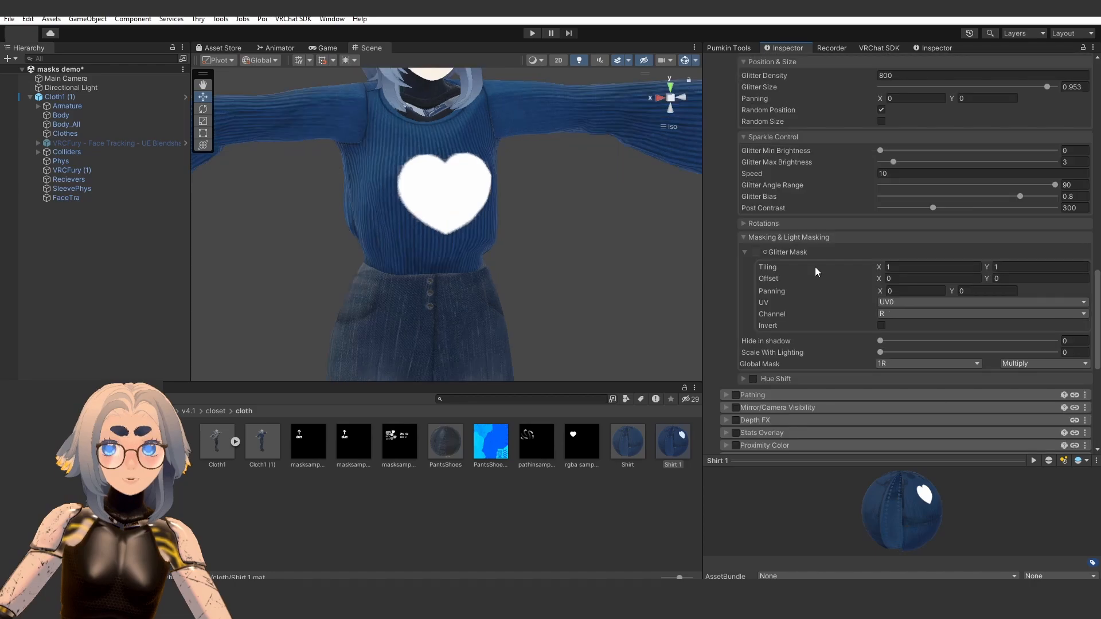
scroll(536, 192, "up", 3)
scroll(914, 214, "up", 15)
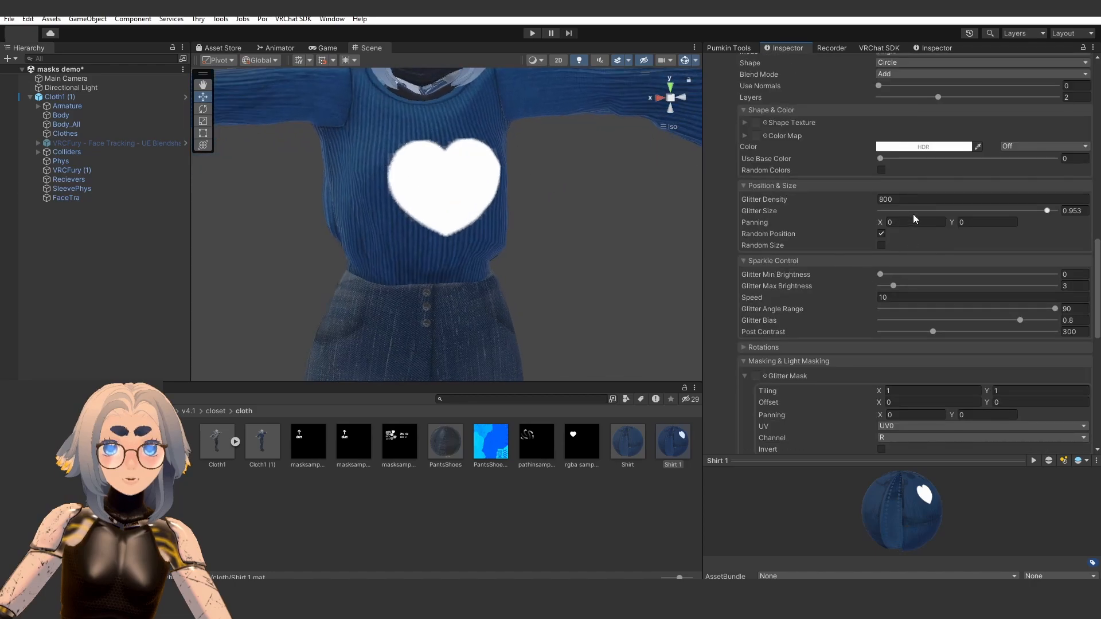
scroll(745, 218, "up", 5)
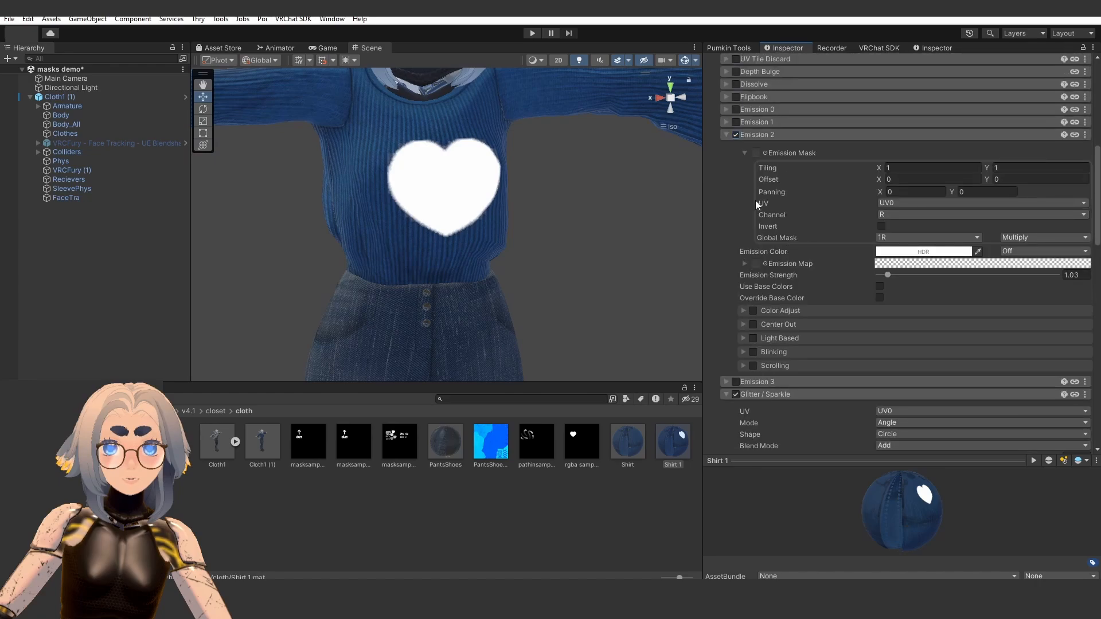
- Switch Emission 2 off and on for comparison, and set the blend mode of the Glitter effect's Global Mask to Subtract
left_click(737, 165)
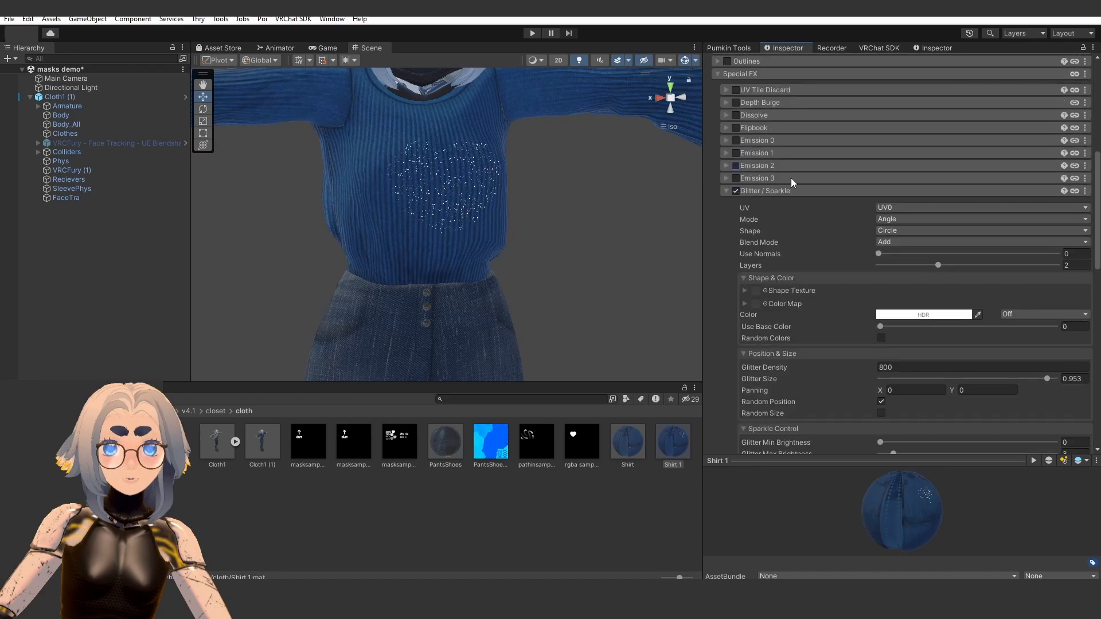
left_click(737, 165)
scroll(852, 244, "down", 10)
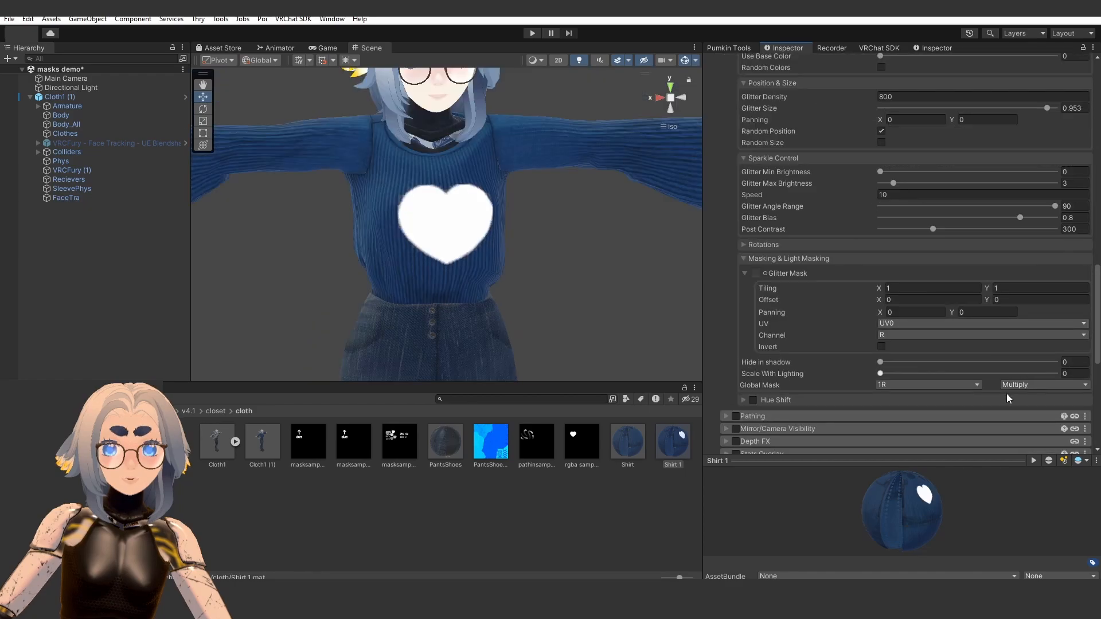
left_click(1035, 385)
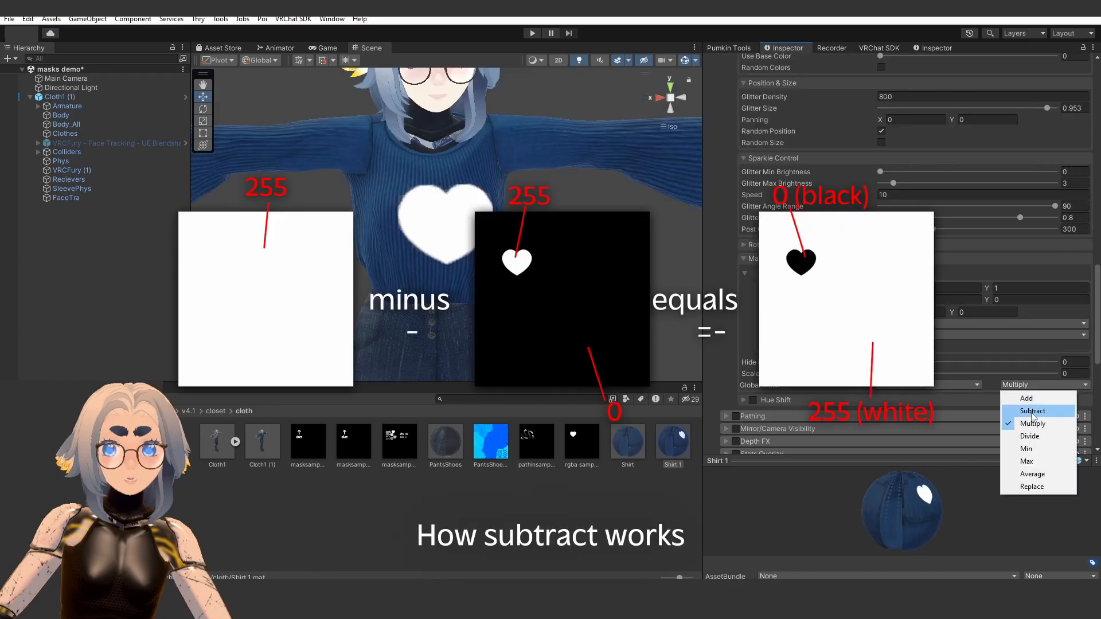
left_click(1033, 411)
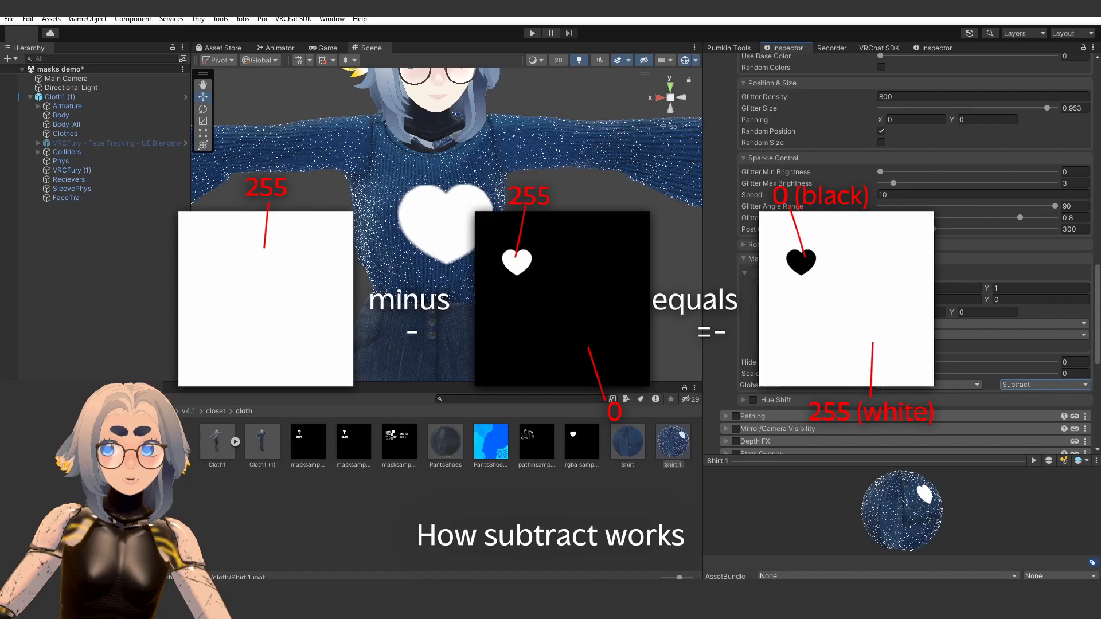
- Examine the glitter's coverage on the sweater's chest and sleeves from several angles, with and without Emission 2
right_click_drag(648, 138, 559, 148)
middle_click_drag(560, 148, 555, 193)
scroll(567, 222, "down", 2)
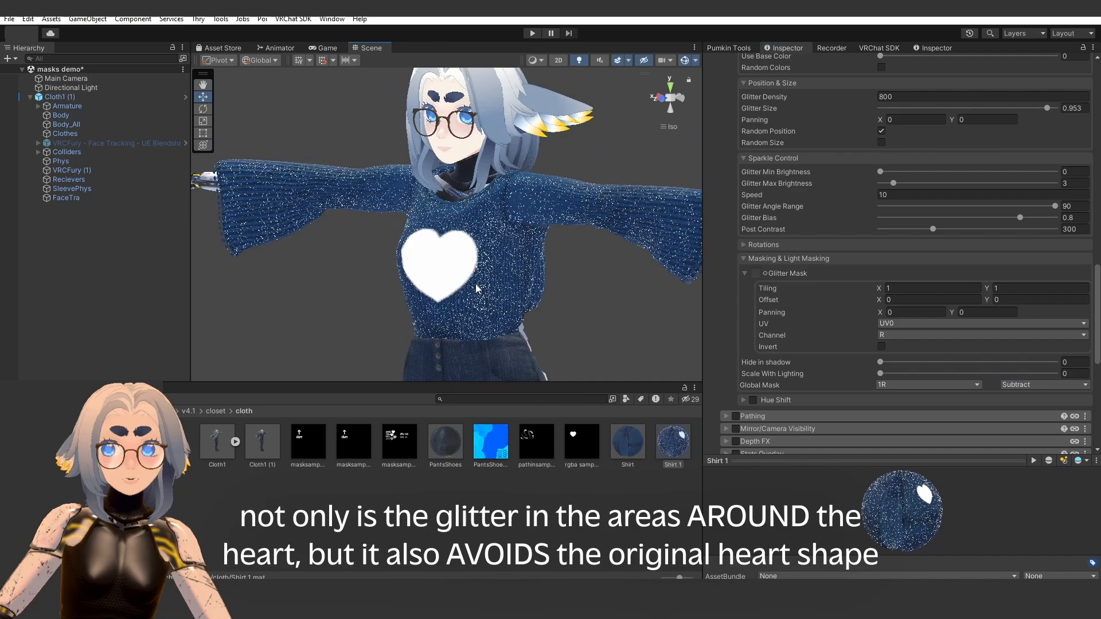
scroll(824, 175, "up", 10)
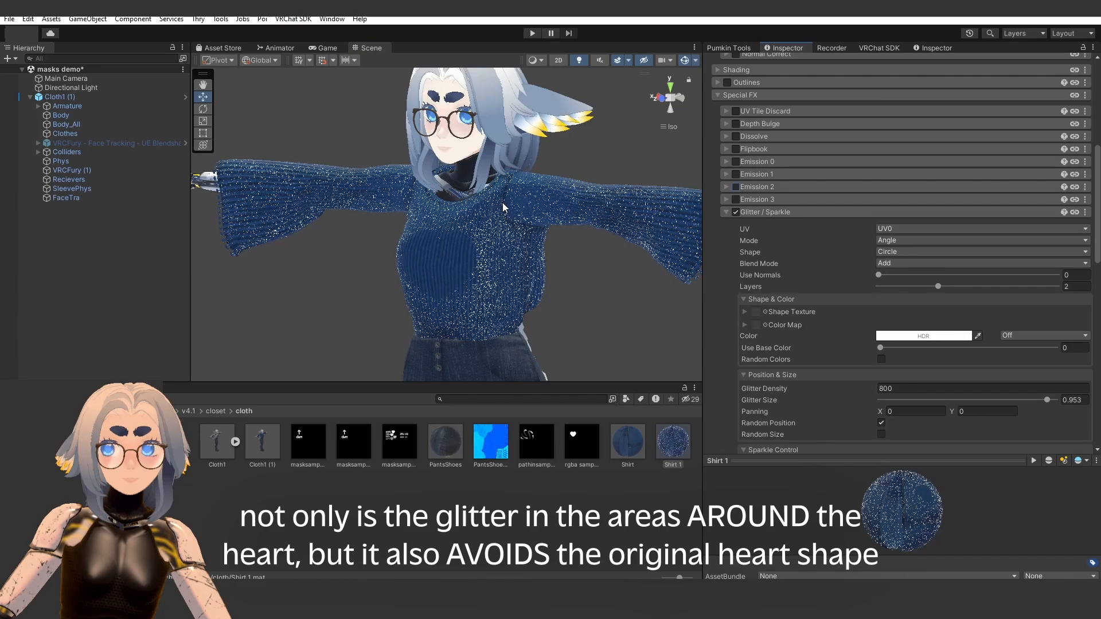
right_click_drag(503, 202, 556, 205)
middle_click_drag(558, 251, 553, 207)
right_click_drag(553, 206, 580, 201)
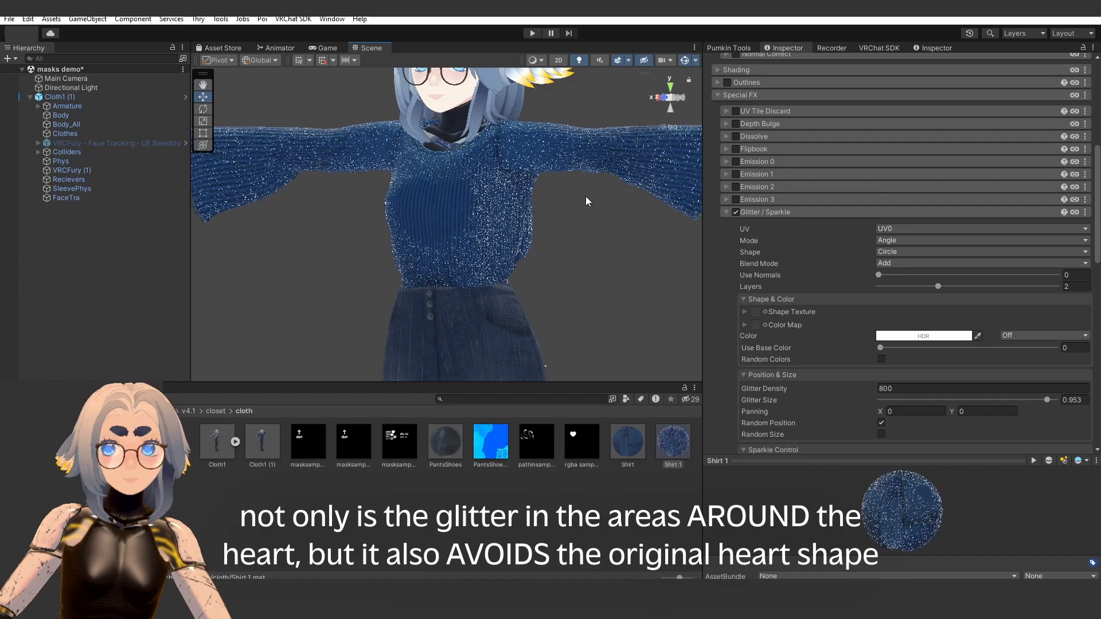
right_click_drag(500, 195, 534, 206)
scroll(534, 206, "down", 2)
right_click_drag(484, 241, 411, 258)
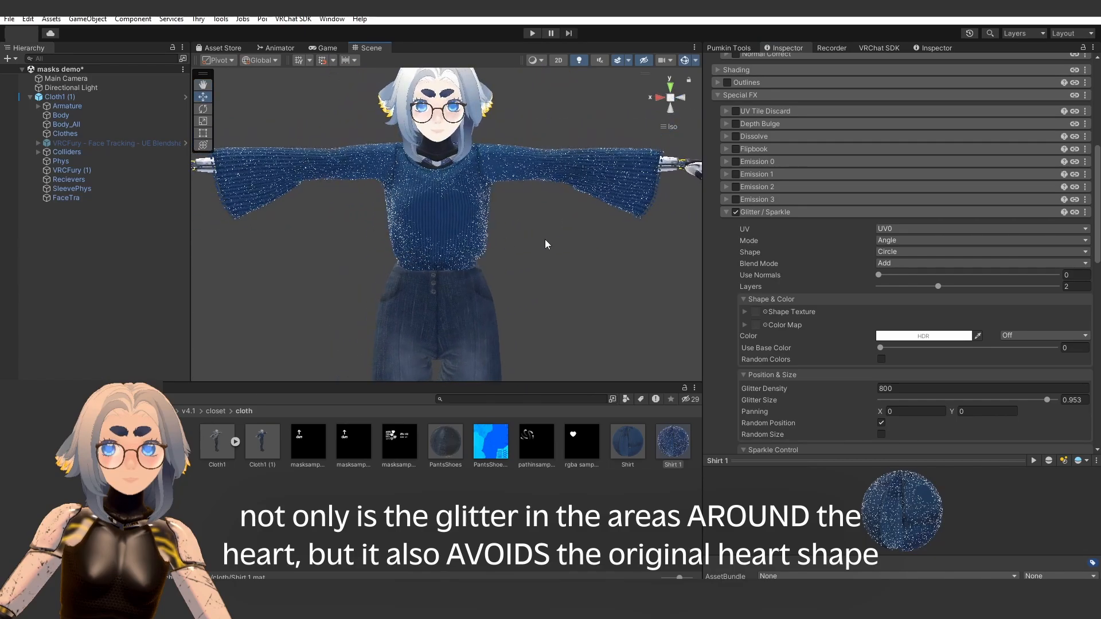
mouse_move(545, 241)
right_mouse_down()
mouse_move(551, 233)
mouse_move(534, 232)
right_mouse_up()
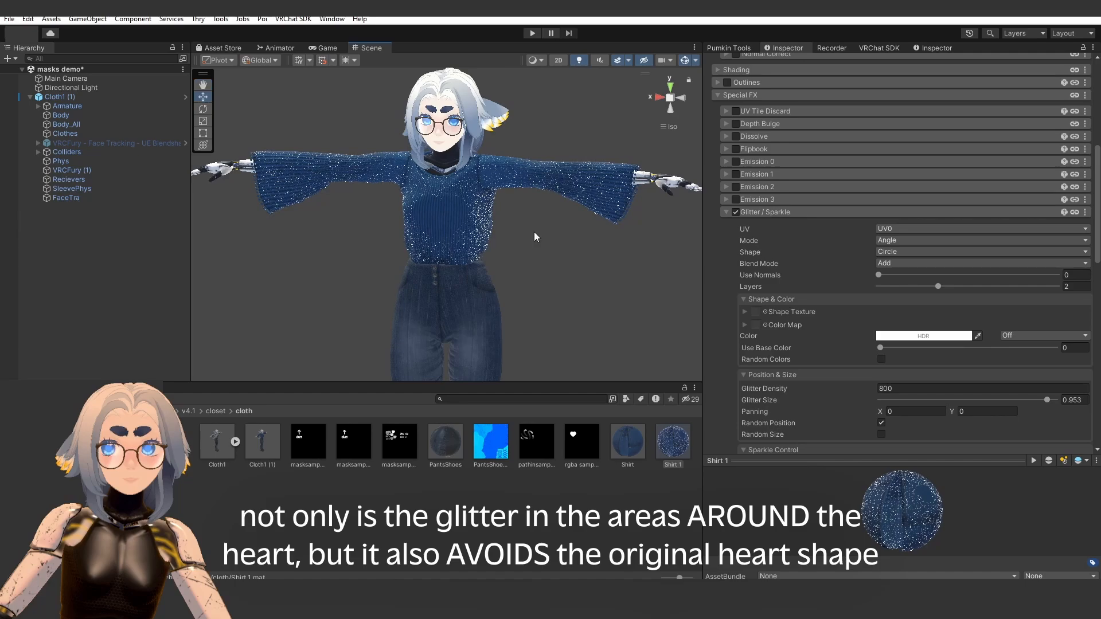
scroll(542, 230, "down", 2)
scroll(608, 218, "up", 2)
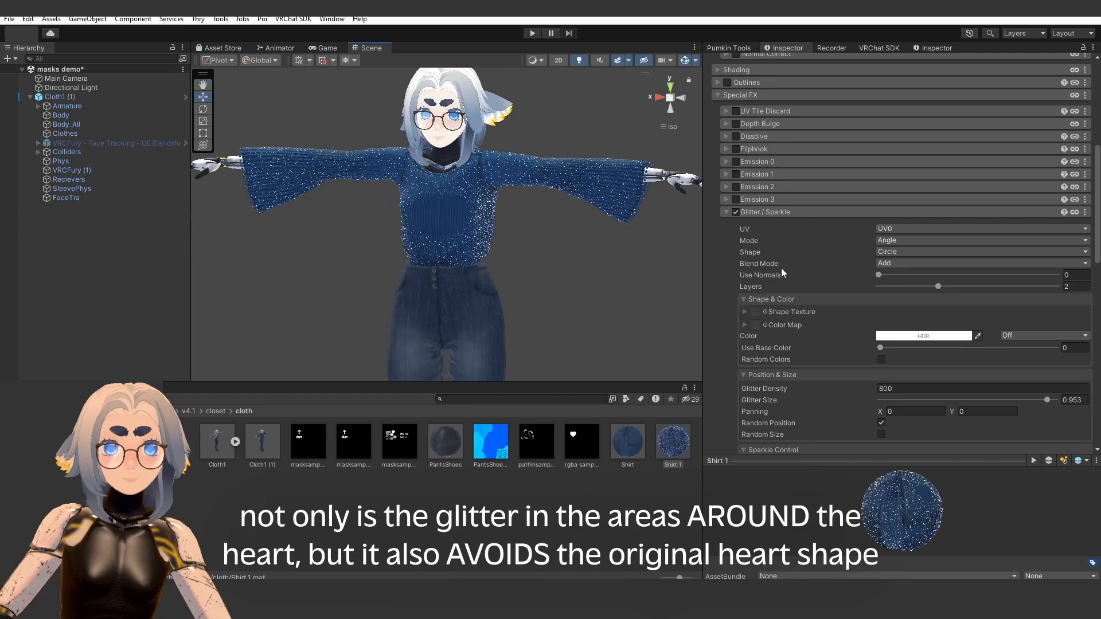
- With Emission 2 enabled, search the textures for "noi" and assign the T_Caustic noise texture as its Emission Mask
scroll(811, 273, "down", 10)
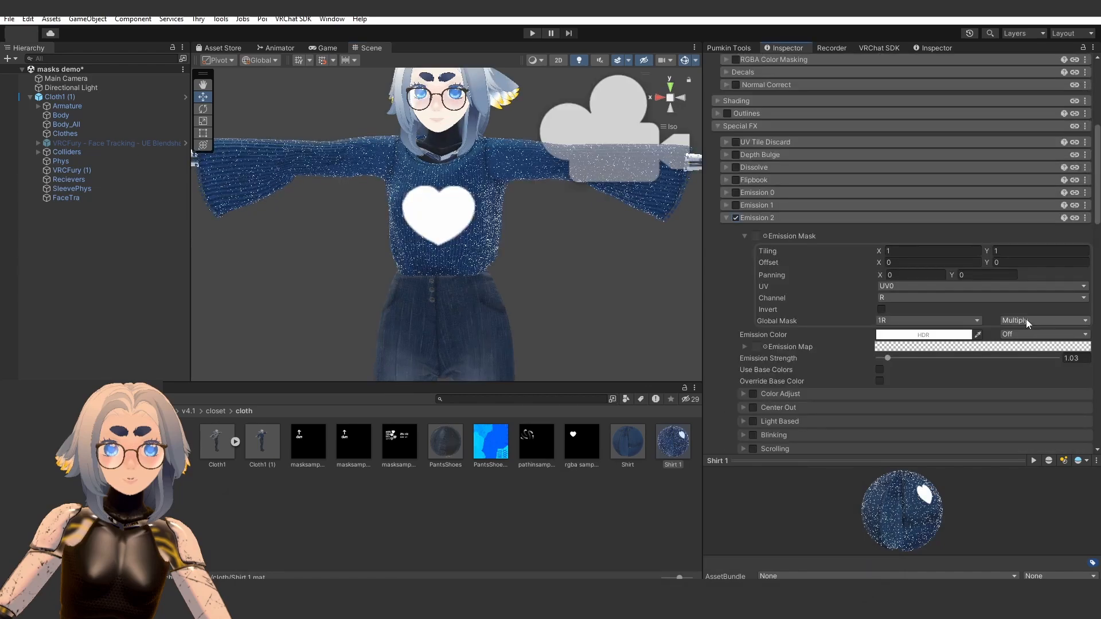
left_click(766, 236)
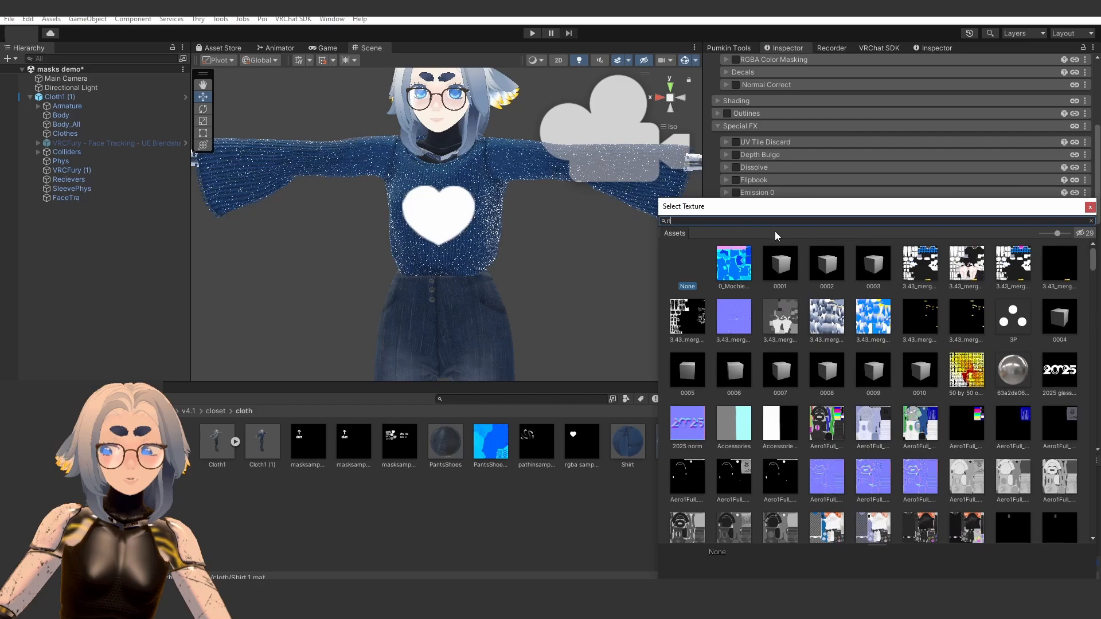
type("noi")
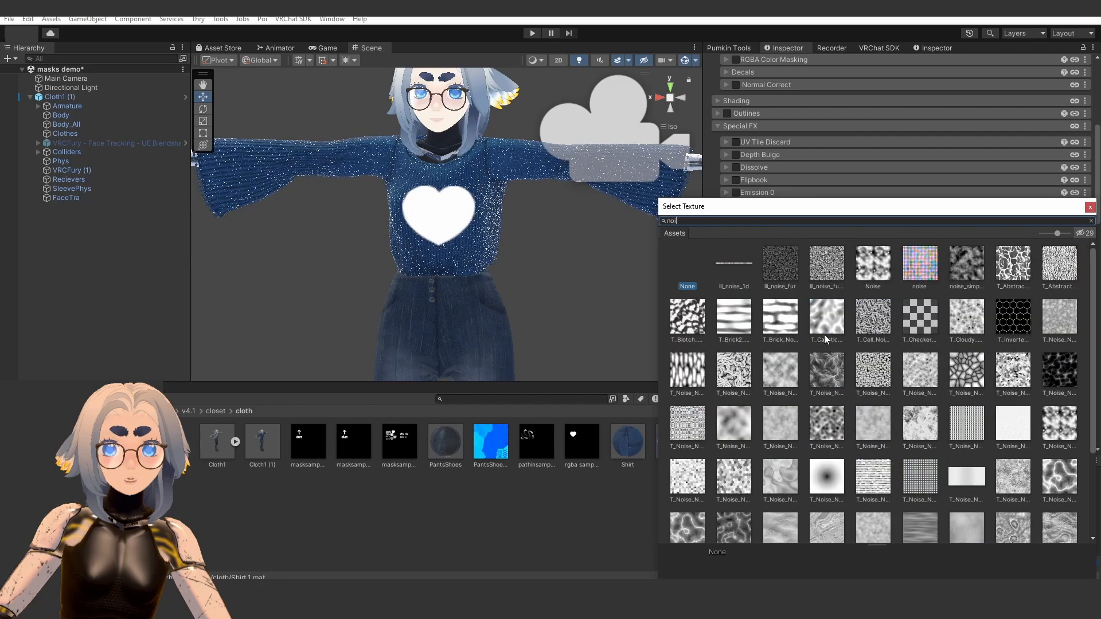
double_click(827, 316)
scroll(442, 201, "up", 3)
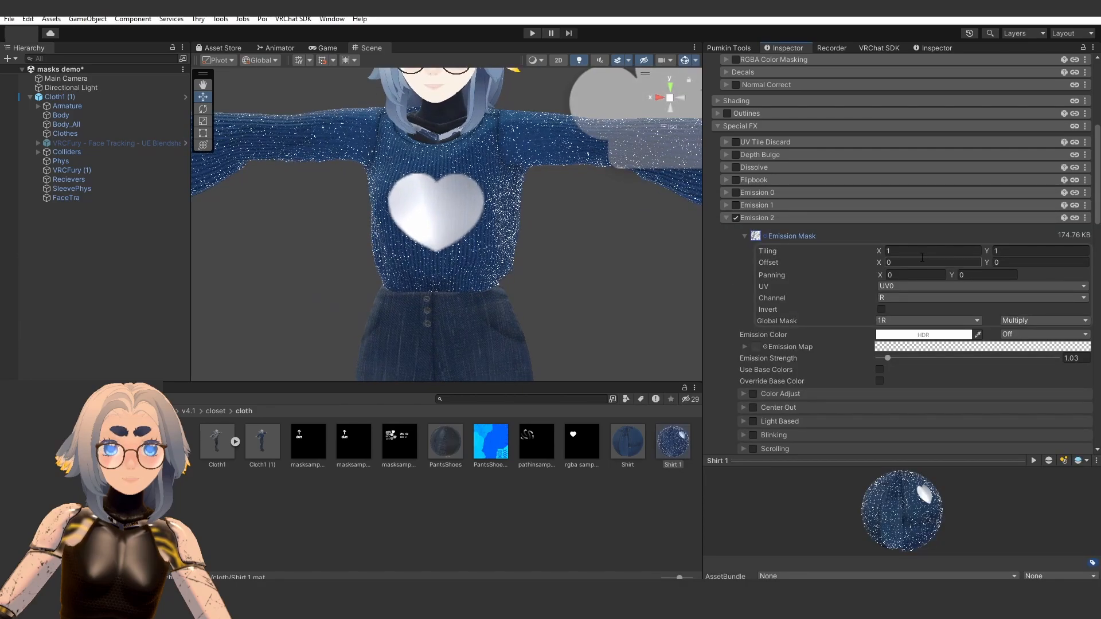
- Set the panning of Emission 2's Emission Mask to X 5, Y 5 and its tiling to X 2, Y 2
left_click(909, 275)
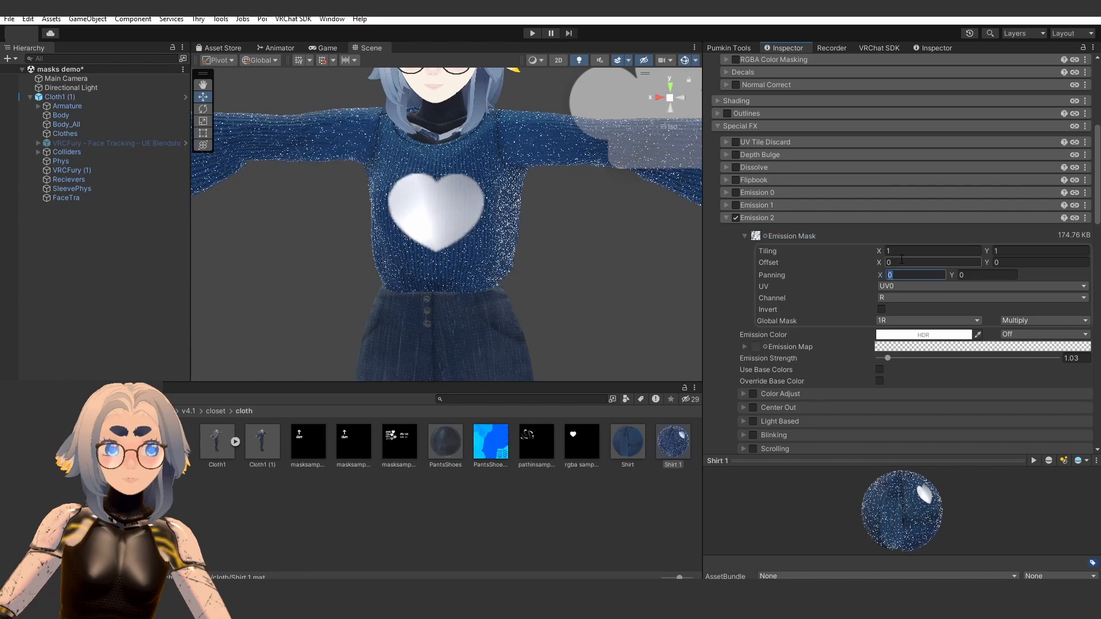
type("5")
key("Tab")
type("5")
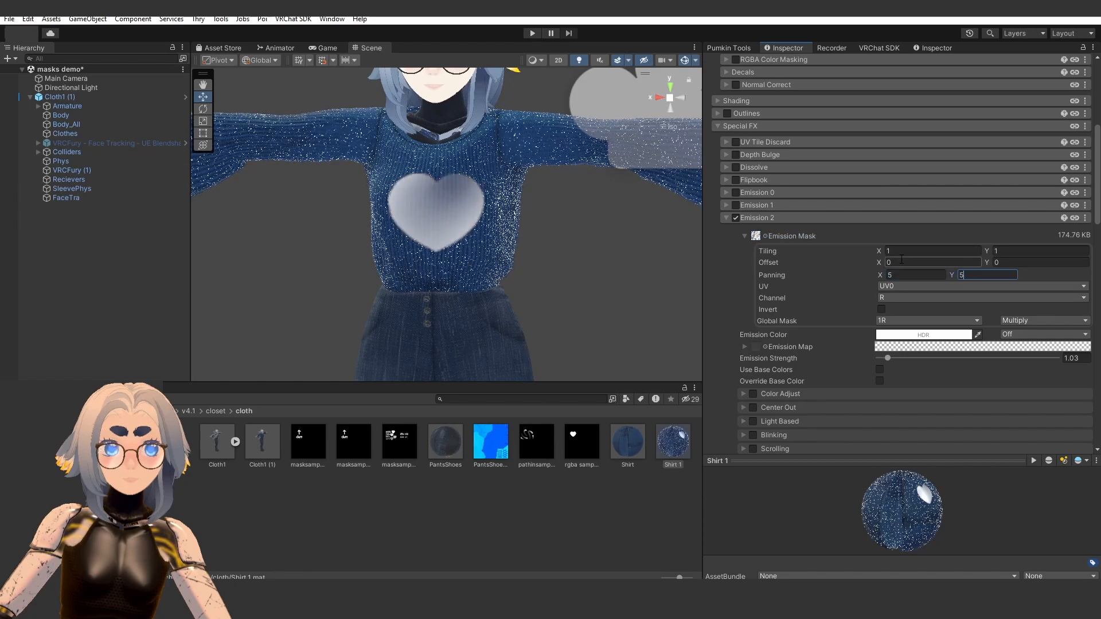
left_click(924, 249)
type("2")
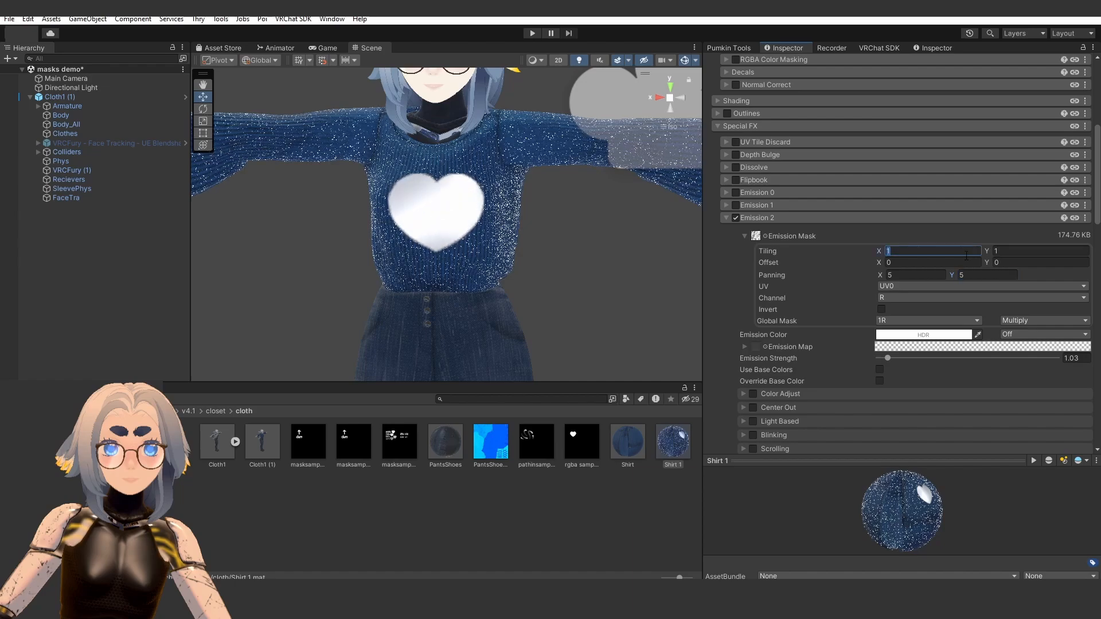
key("Tab")
type("2")
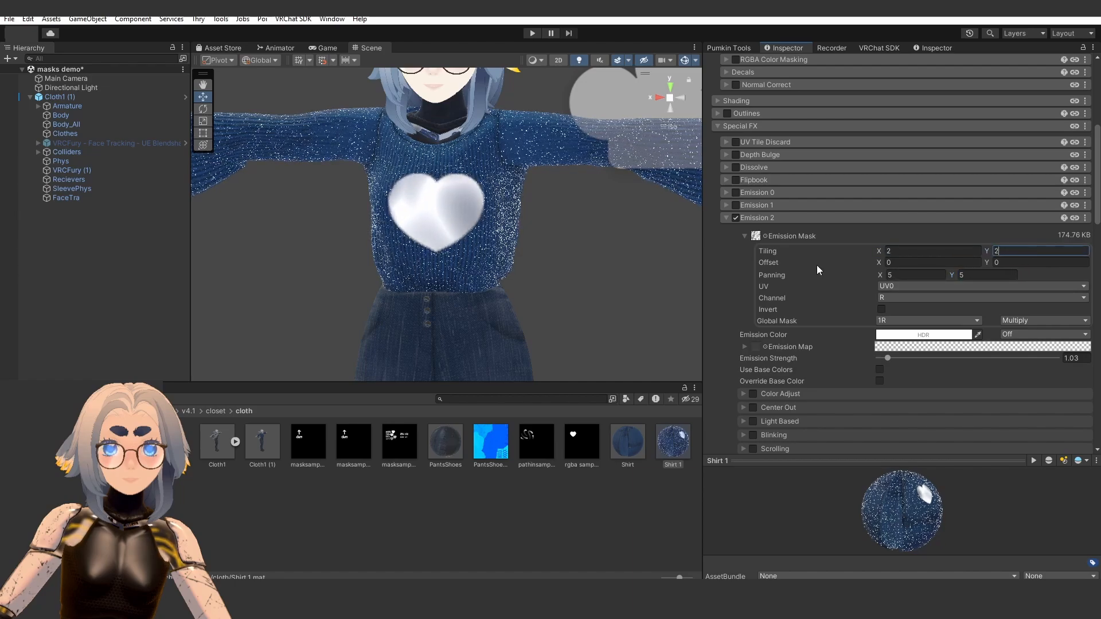
right_click_drag(578, 261, 561, 258)
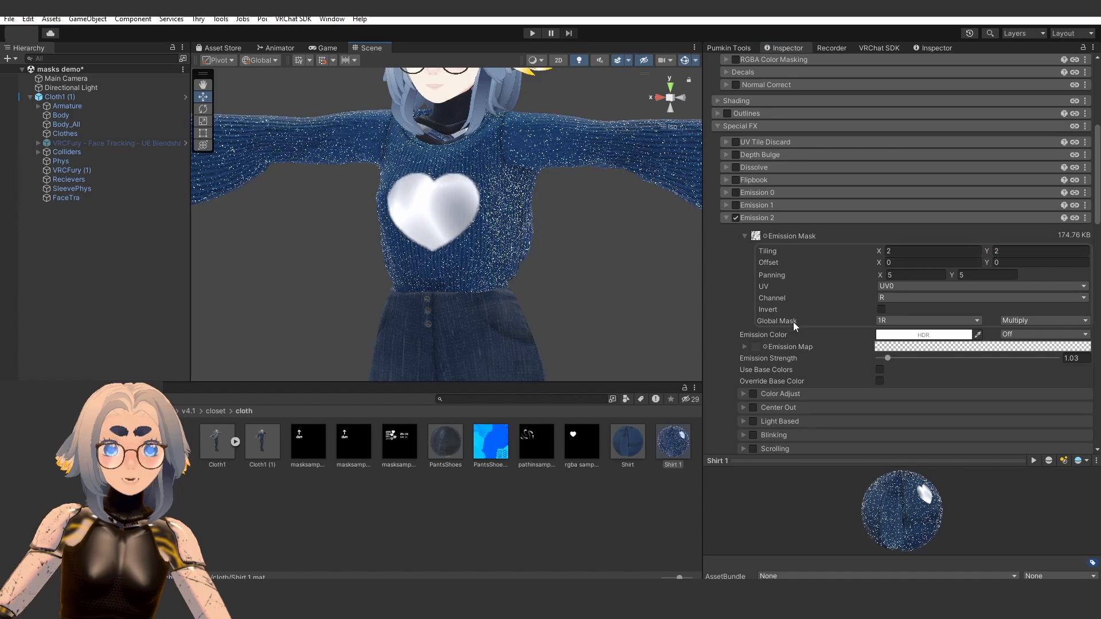
- Compare the Divide, Subtract and Average blend modes on the Global Mask of Emission 2's Emission Mask, and finish by choosing Min
left_click(1016, 321)
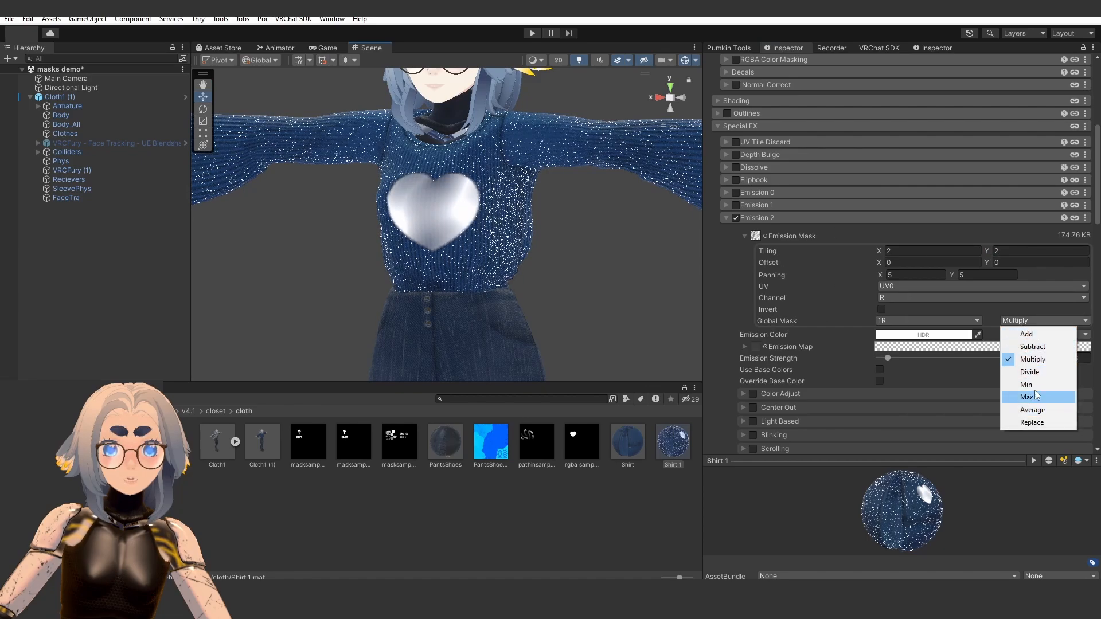
left_click(1030, 372)
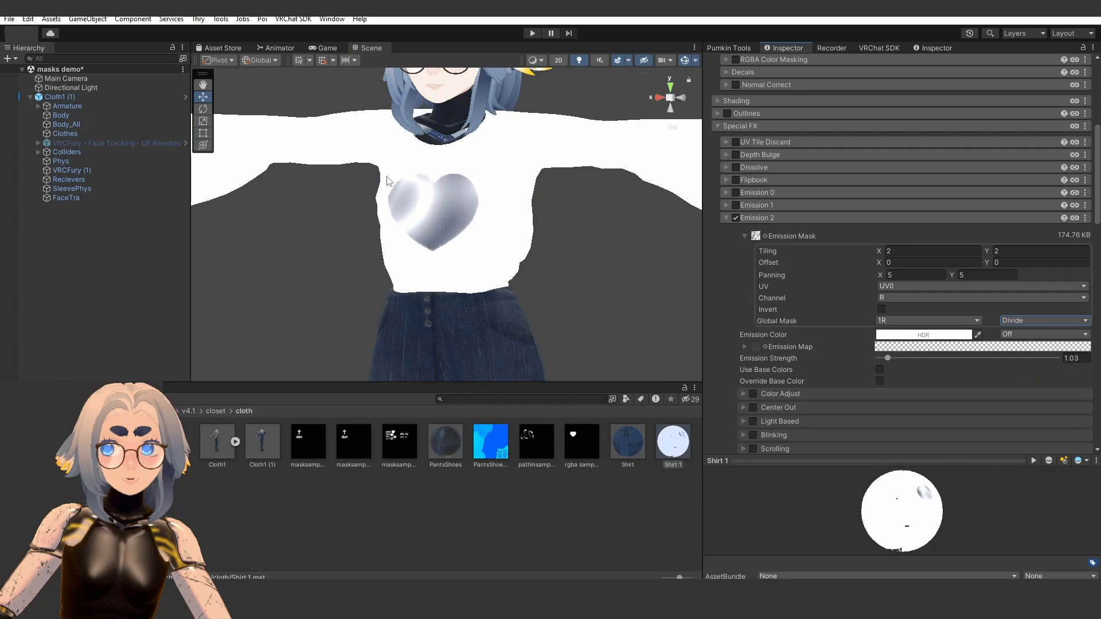
left_click(1023, 323)
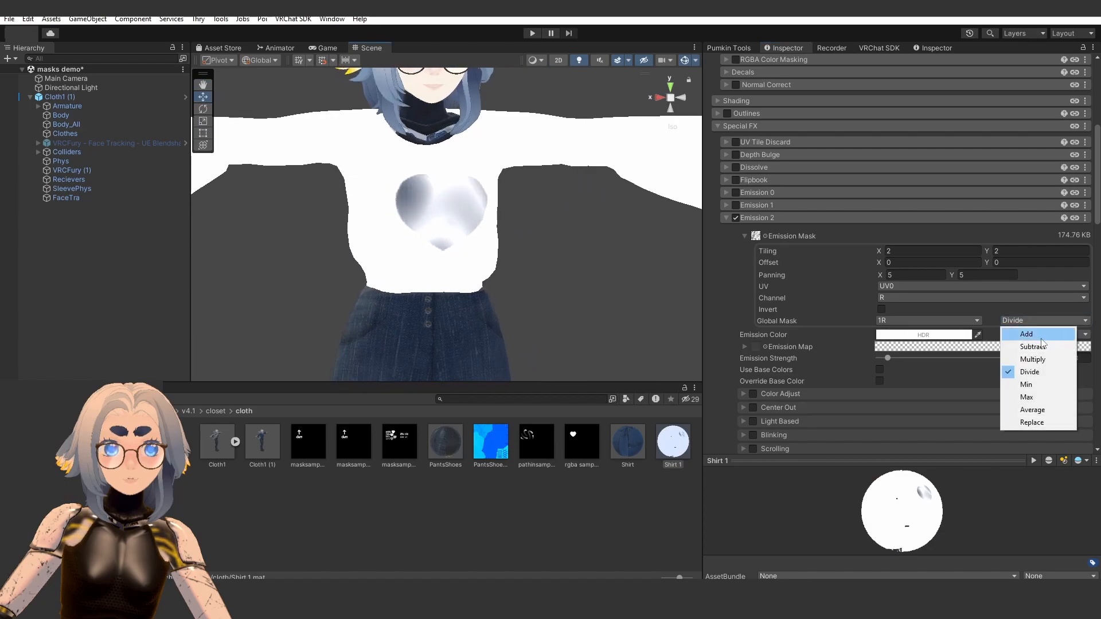
left_click(1033, 347)
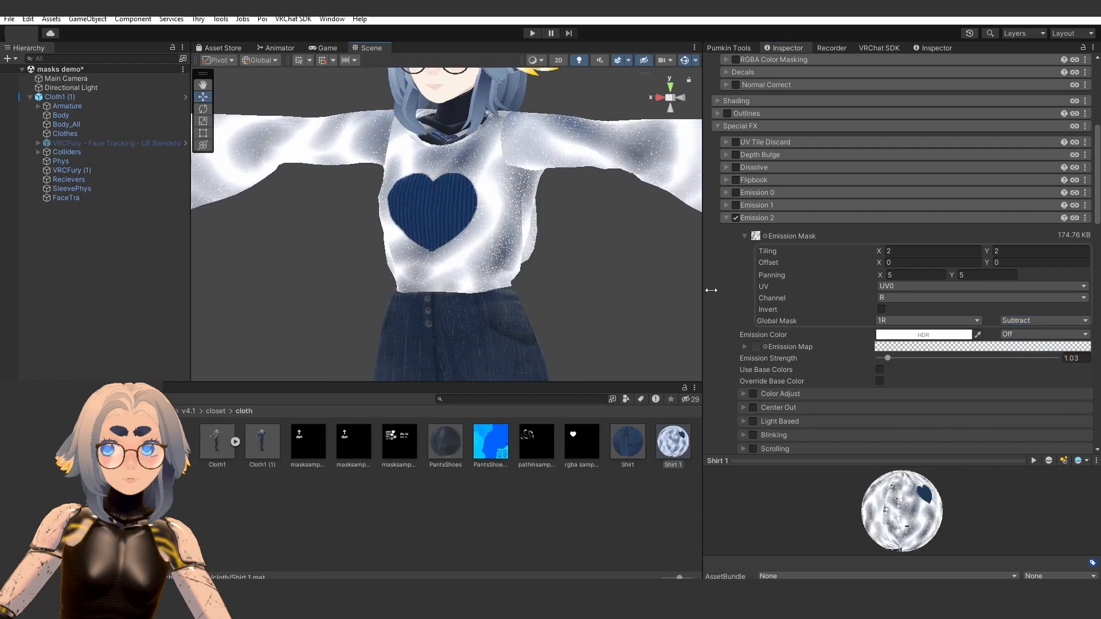
left_click(1033, 320)
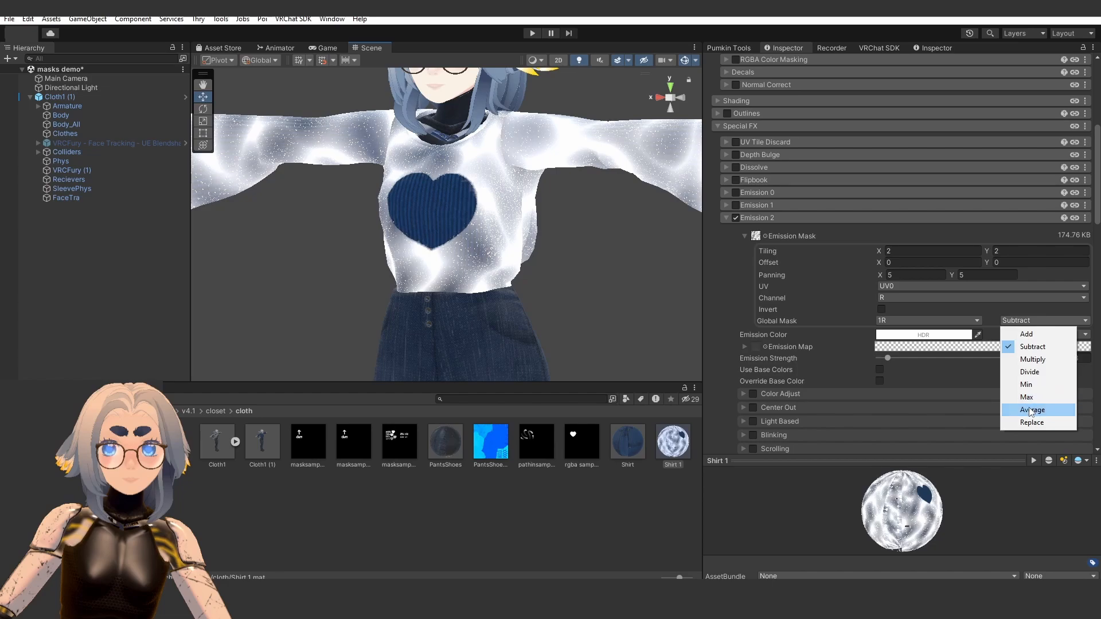
left_click(1031, 409)
left_click(1013, 322)
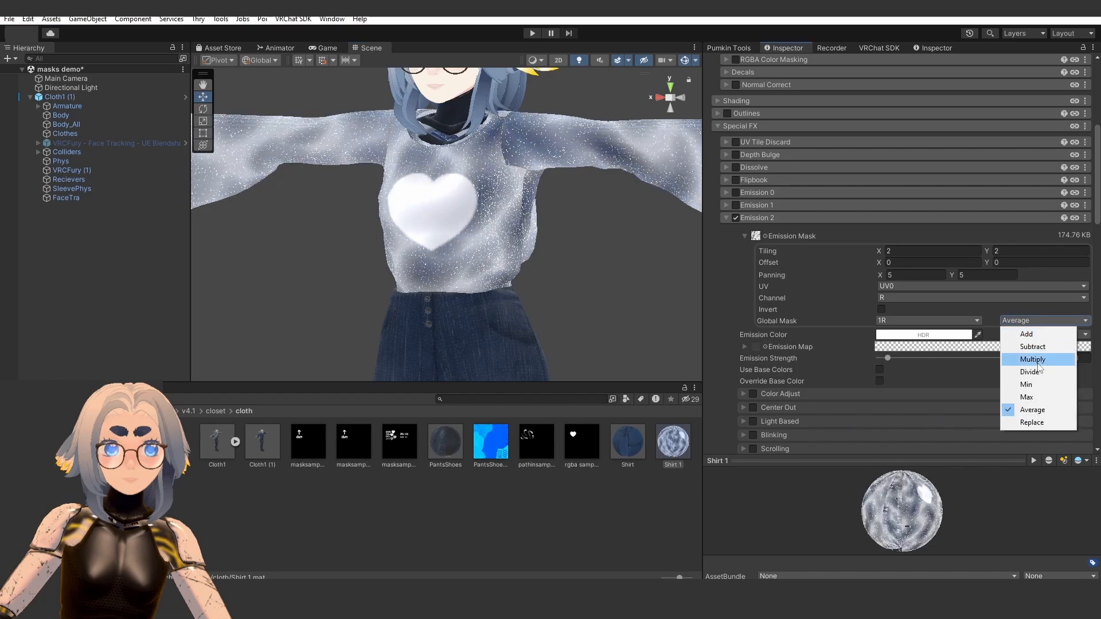
left_click(1027, 384)
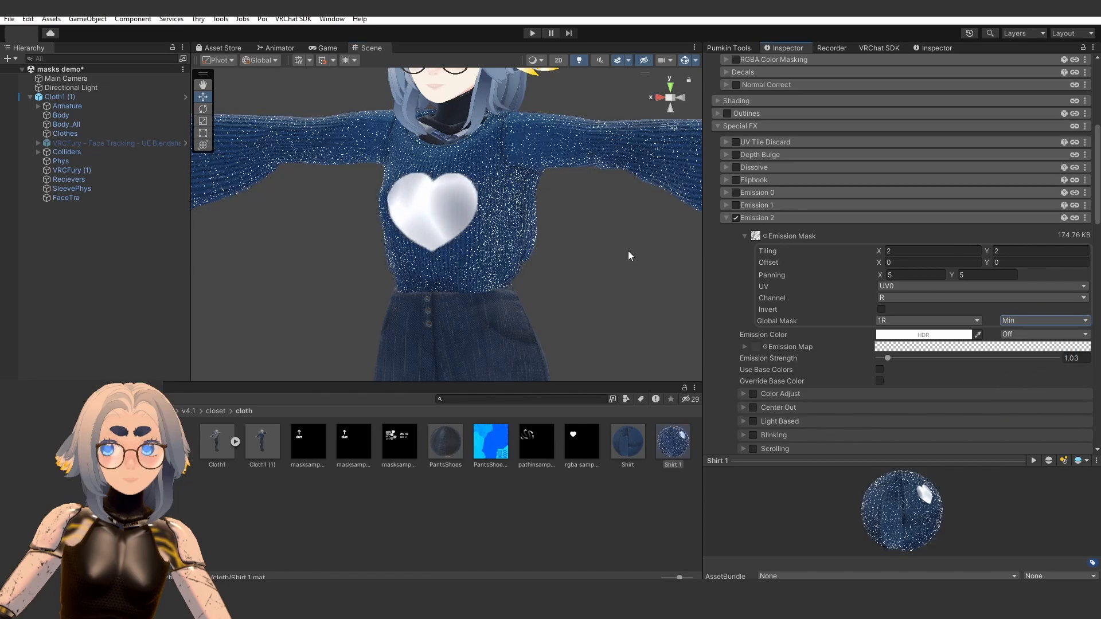